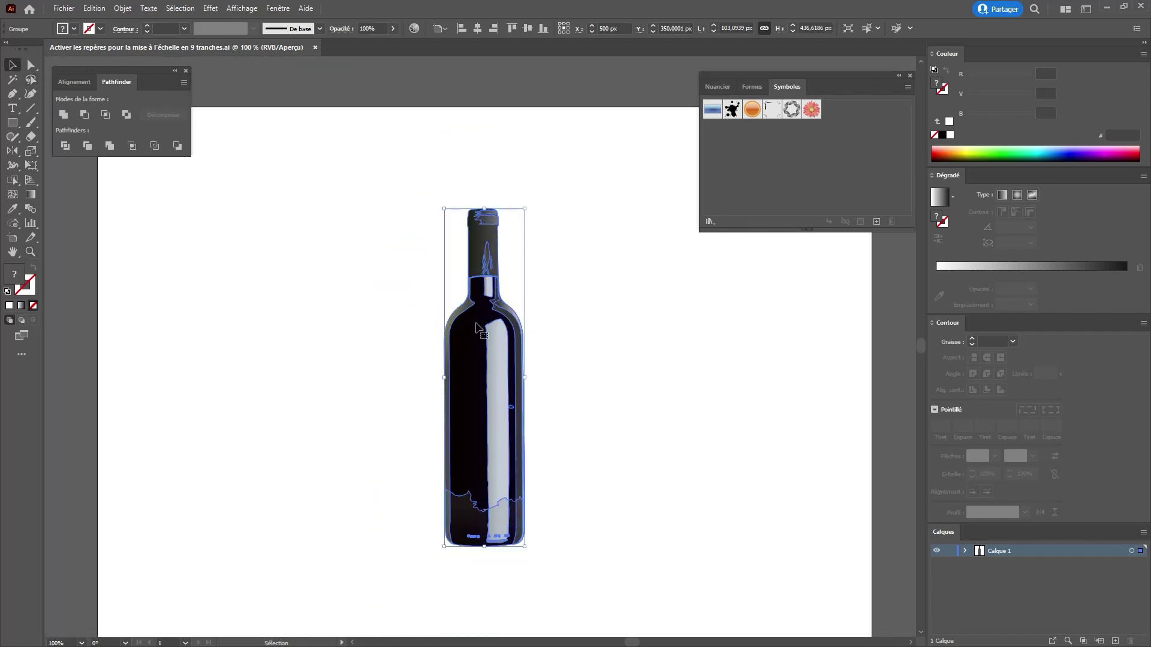
- Create a dynamic symbol from the bottle artwork with guides for 9-slice scaling enabled
{"action": "left_click_drag", "start_coordinate": [479, 335], "coordinate": [770, 171]}
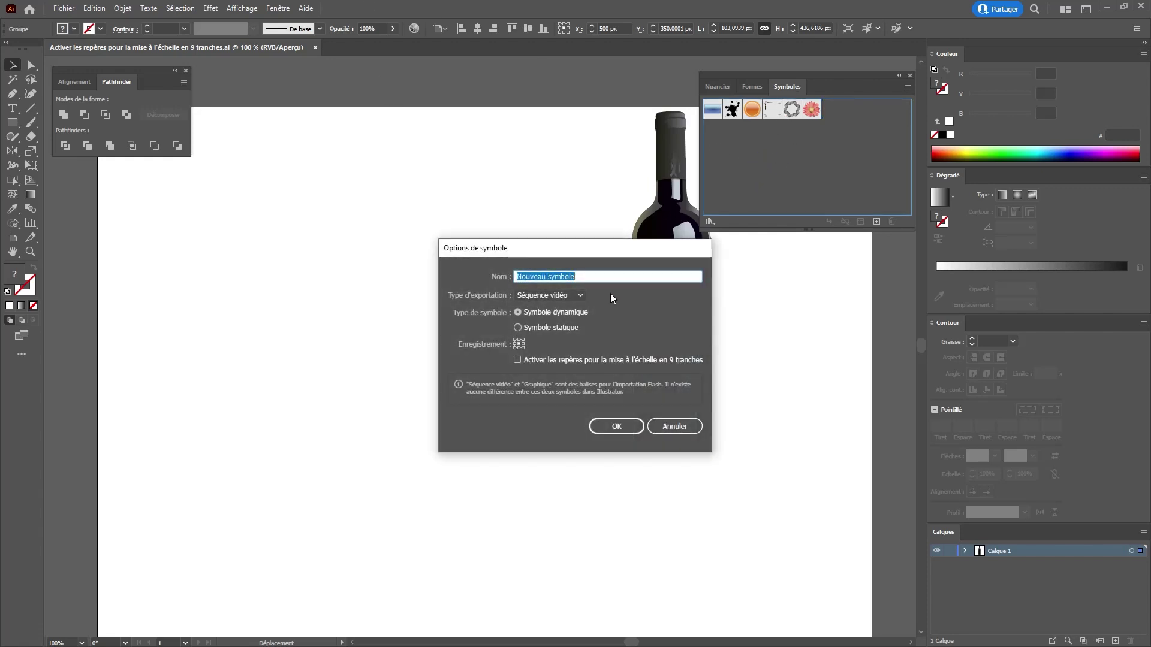
{"action": "left_click", "coordinate": [518, 361]}
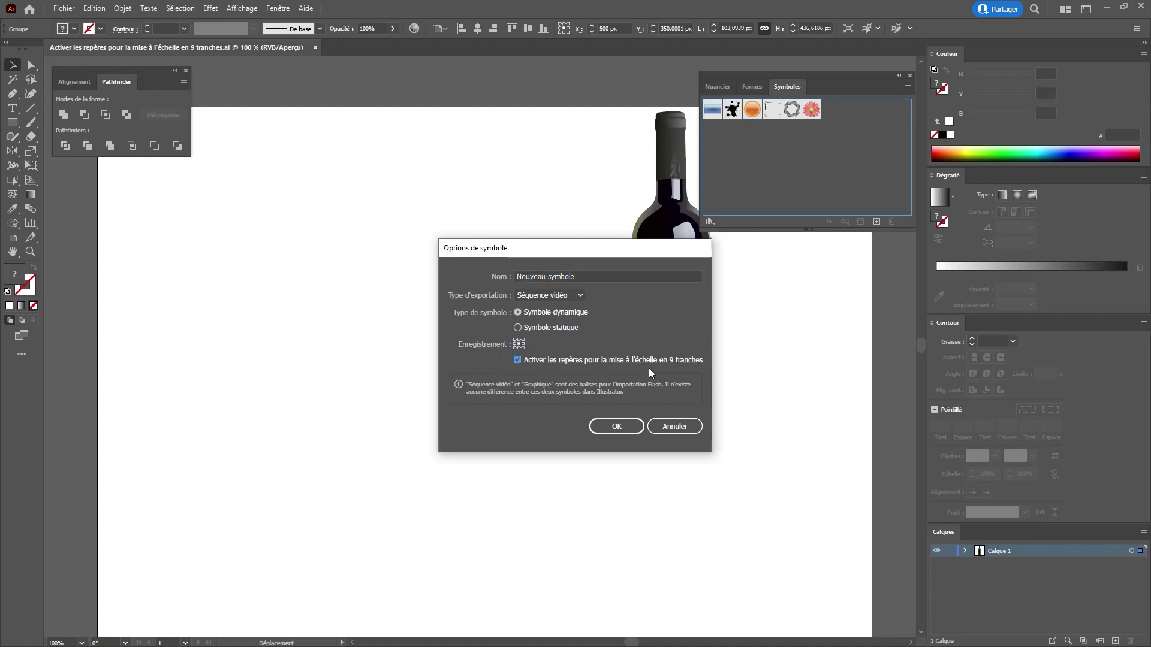
{"action": "left_click", "coordinate": [616, 427]}
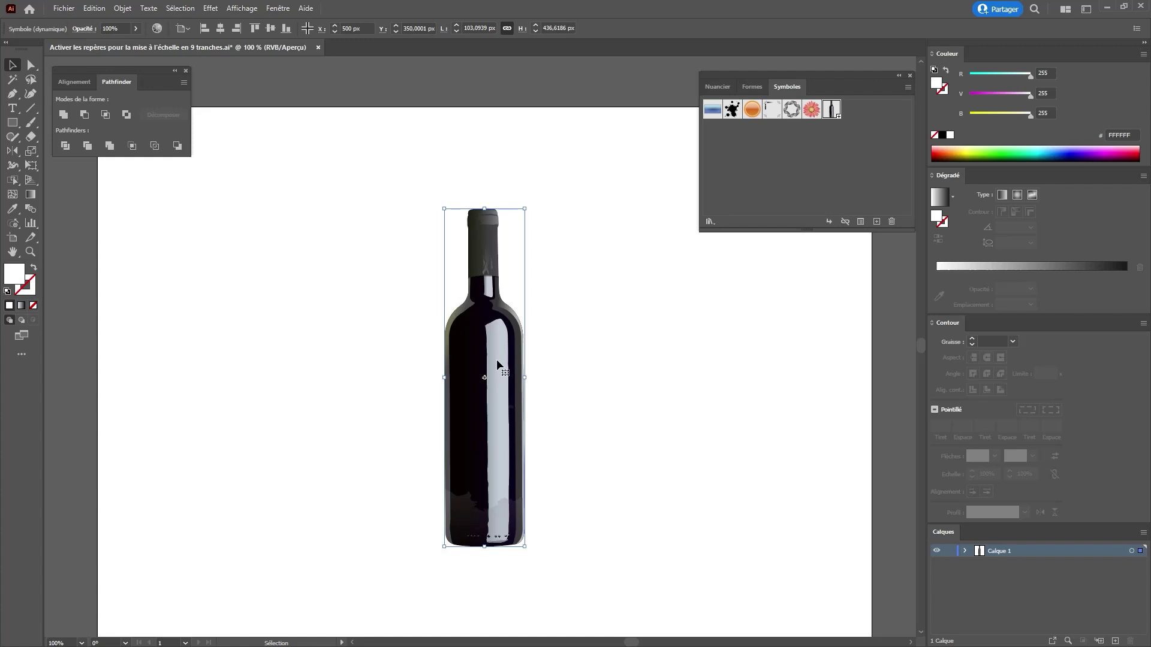
- Edit the bottle symbol's definition by moving all its artwork about 142 px right and 45 px down from the registration point
{"action": "left_click_drag", "start_coordinate": [530, 211], "coordinate": [624, 342]}
{"action": "double_click", "coordinate": [495, 401]}
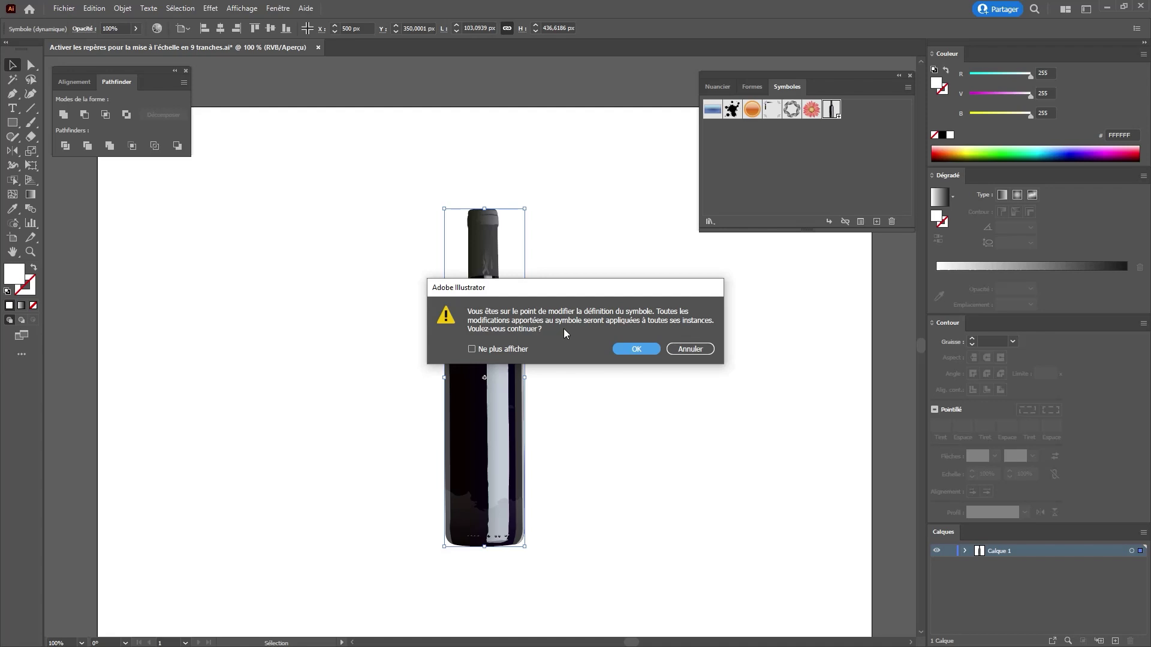
{"action": "left_click", "coordinate": [635, 349]}
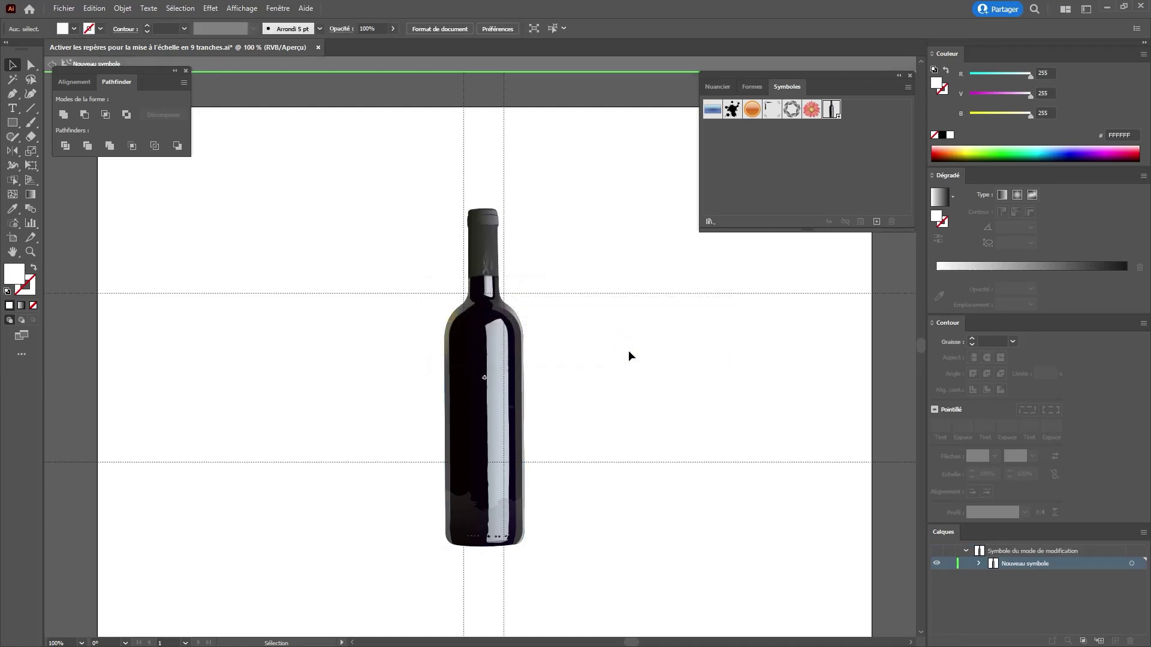
{"action": "key", "text": "a"}
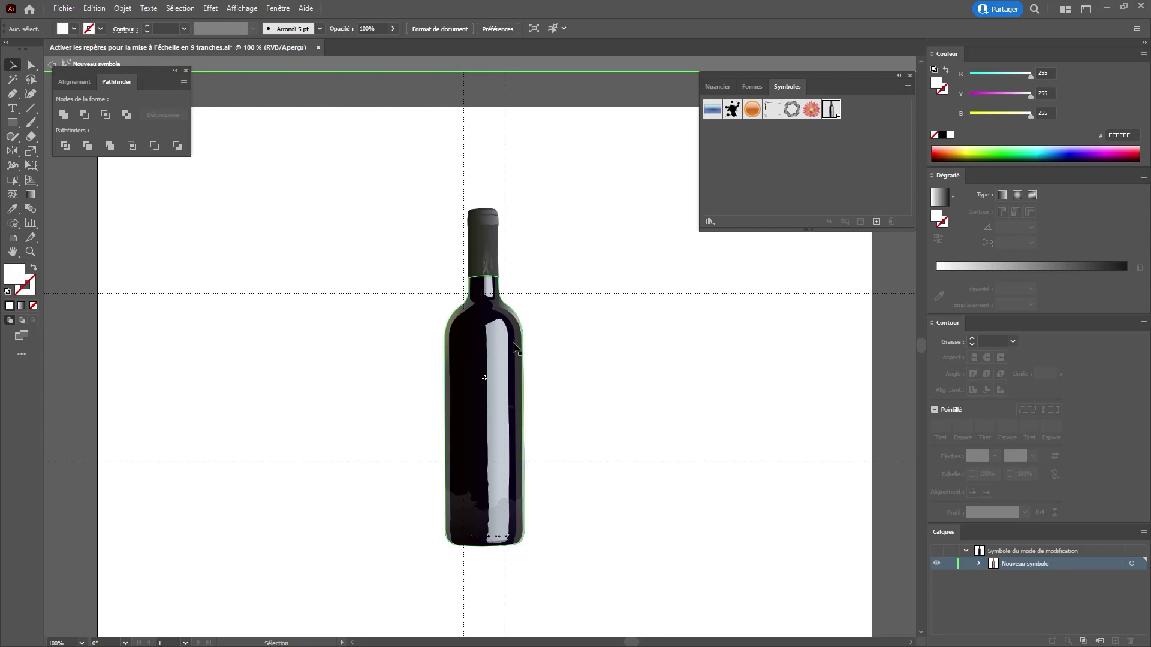
{"action": "left_click", "coordinate": [465, 274]}
{"action": "left_click", "coordinate": [424, 239]}
{"action": "key", "text": "v"}
{"action": "left_click", "coordinate": [447, 306]}
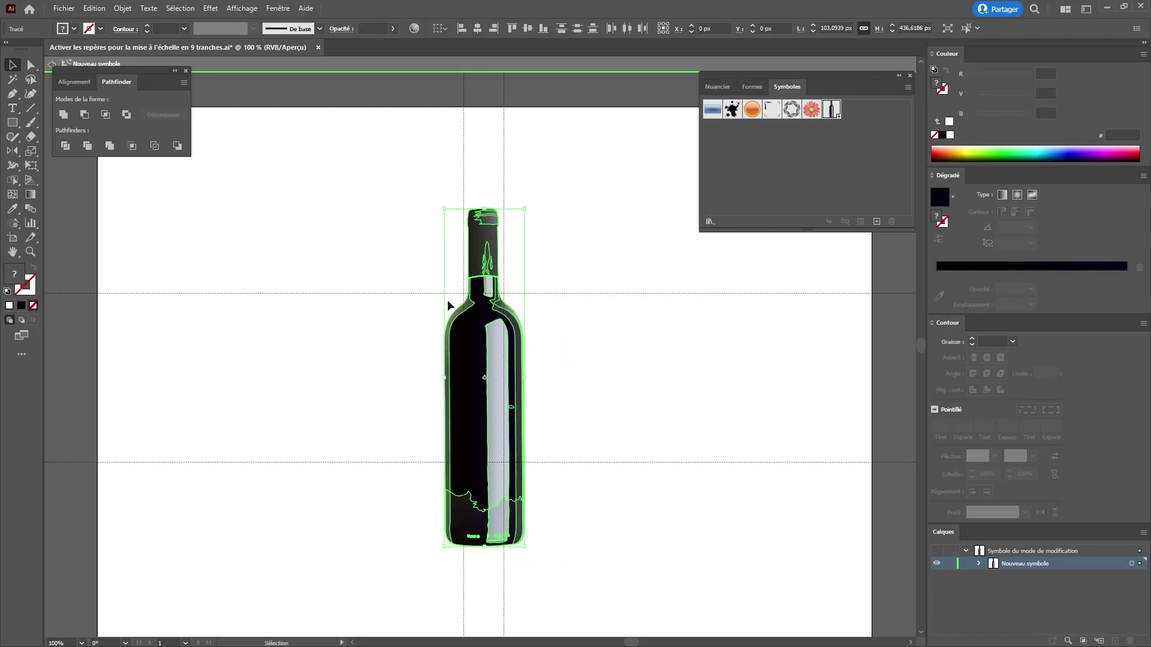
{"action": "left_click_drag", "start_coordinate": [469, 332], "coordinate": [582, 367]}
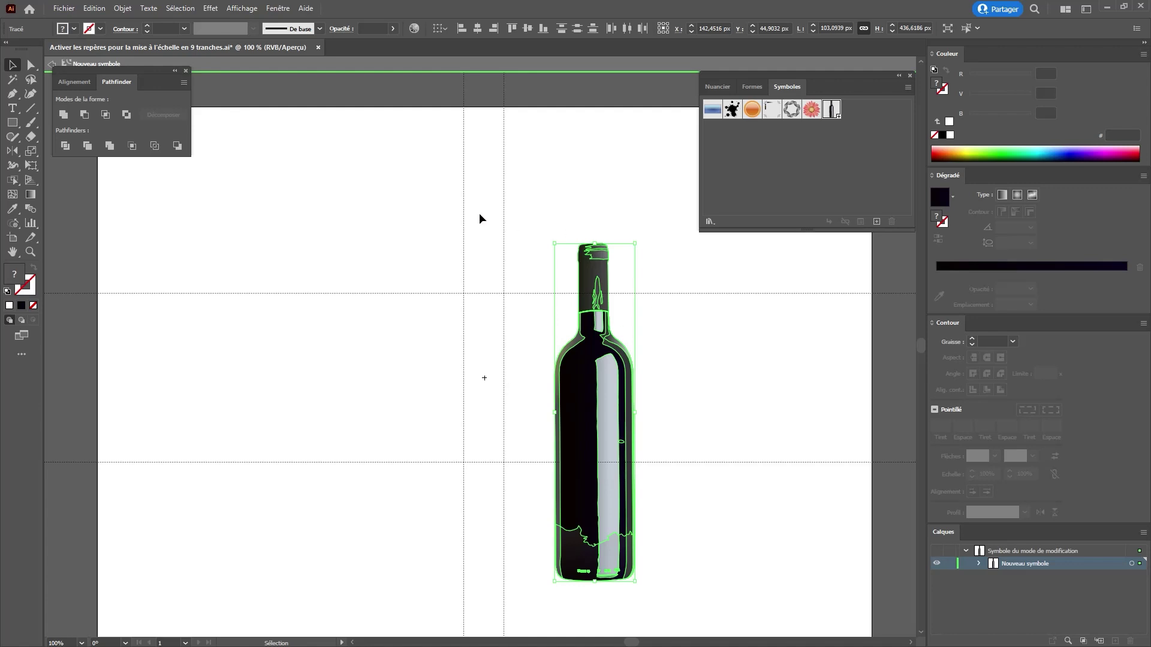
{"action": "double_click", "coordinate": [391, 224]}
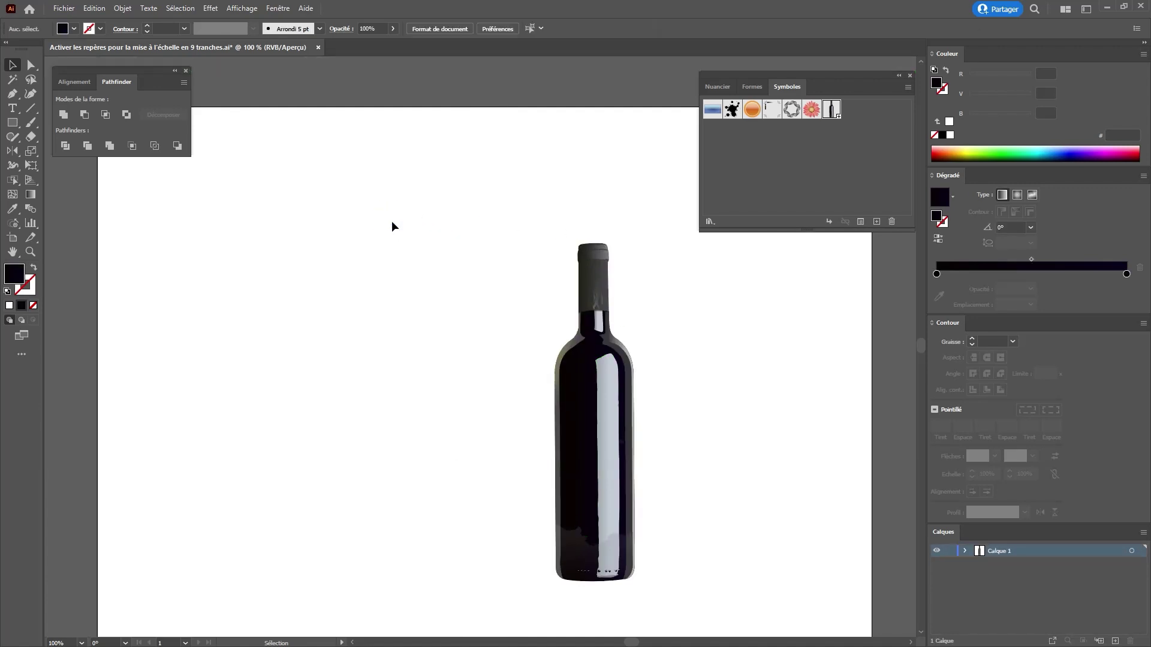
- Try rotating the bottle instance around its offset registration point, and undo the rotations and the artwork's displacement
{"action": "left_click", "coordinate": [598, 361]}
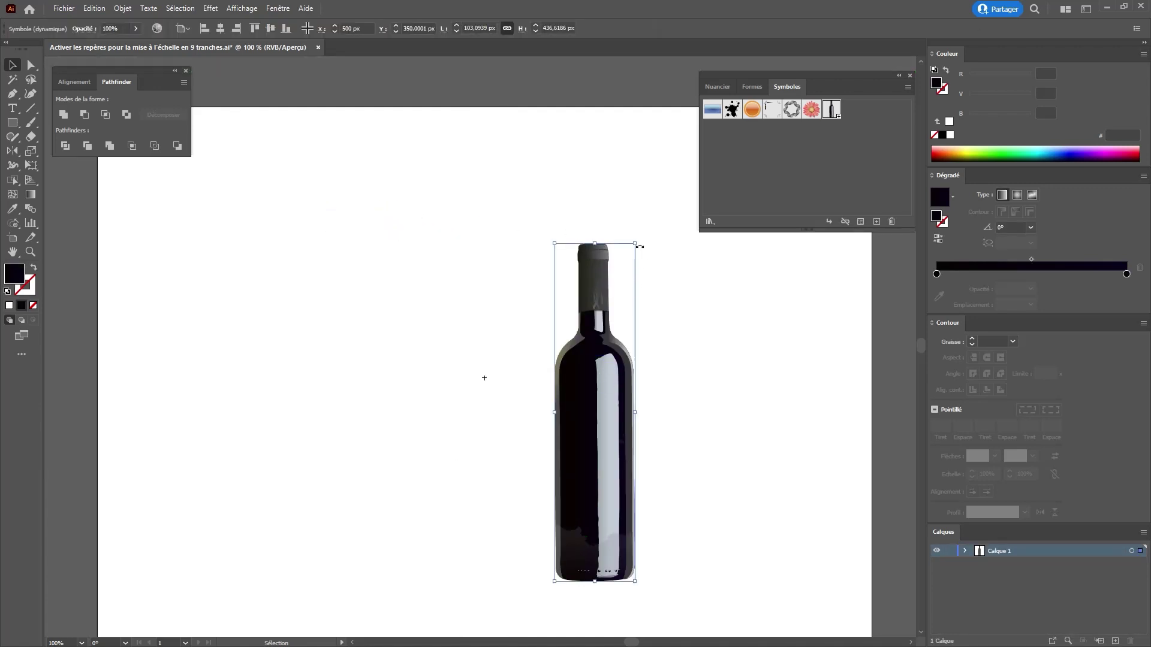
{"action": "left_click_drag", "start_coordinate": [640, 246], "coordinate": [671, 384]}
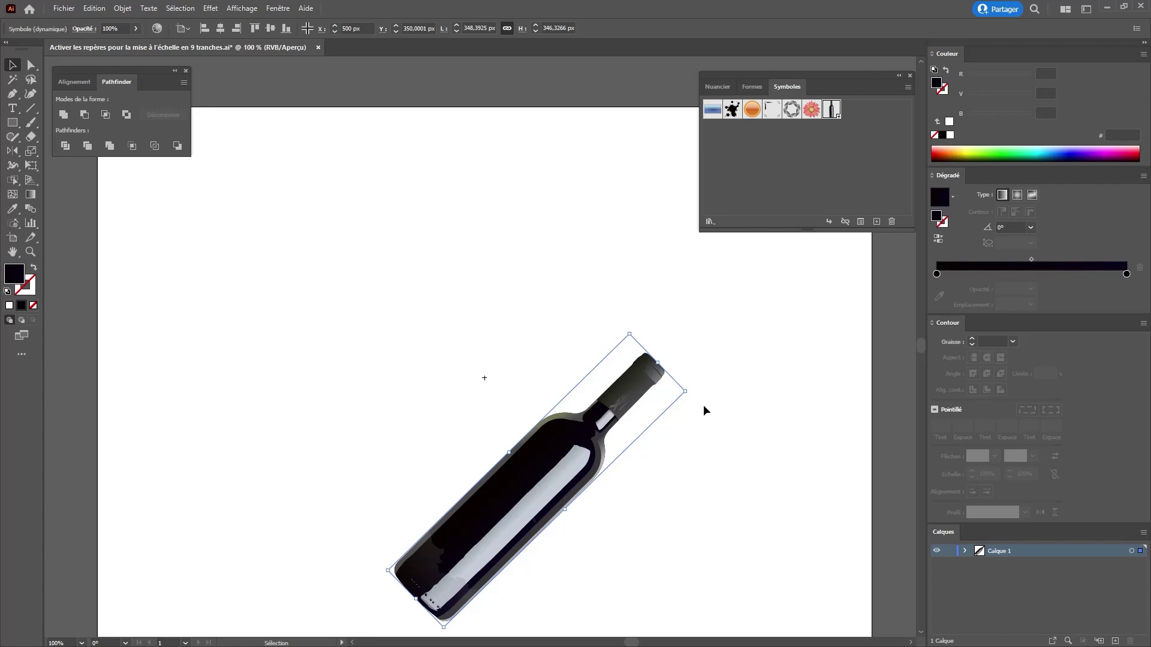
{"action": "left_click_drag", "start_coordinate": [694, 395], "coordinate": [539, 398]}
{"action": "key", "text": "ctrl+z"}
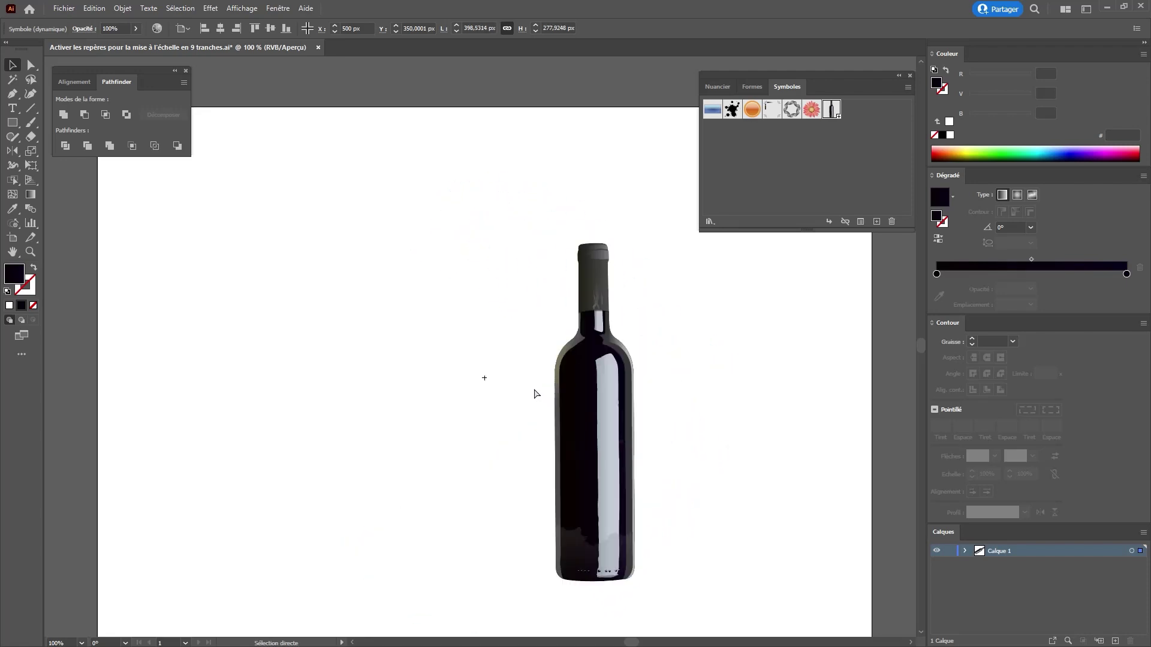
- In the bottle symbol's definition, move both horizontal 9-slice guides close together across the straight middle of the body
{"action": "double_click", "coordinate": [535, 393]}
{"action": "left_click", "coordinate": [548, 357]}
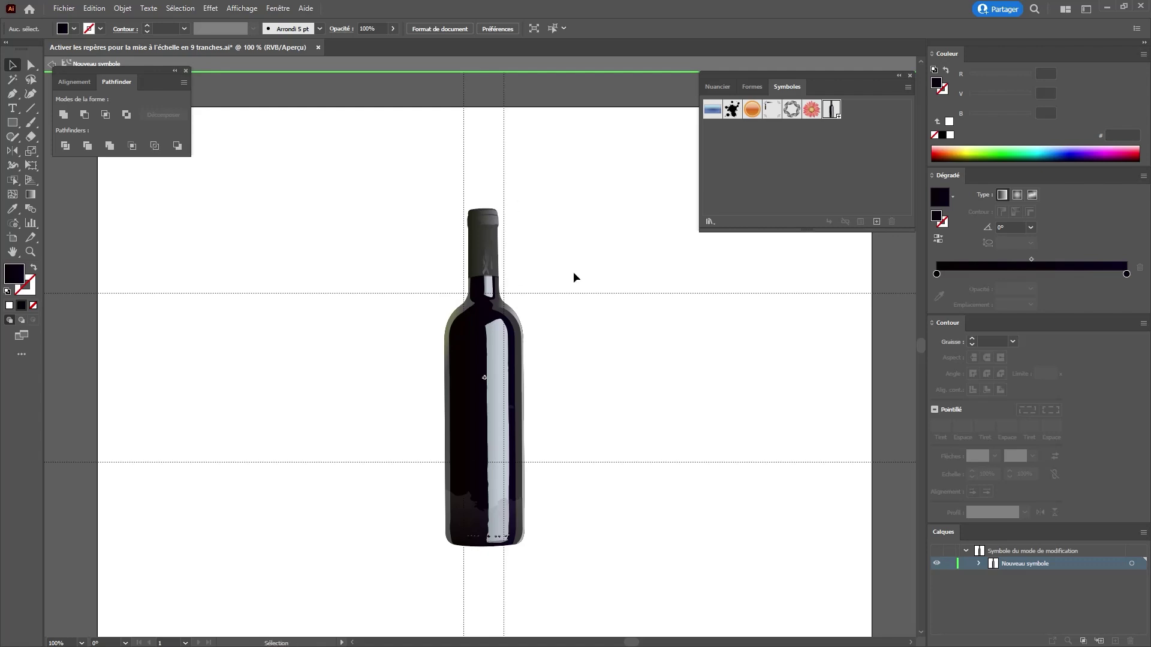
{"action": "left_click_drag", "start_coordinate": [573, 293], "coordinate": [576, 357]}
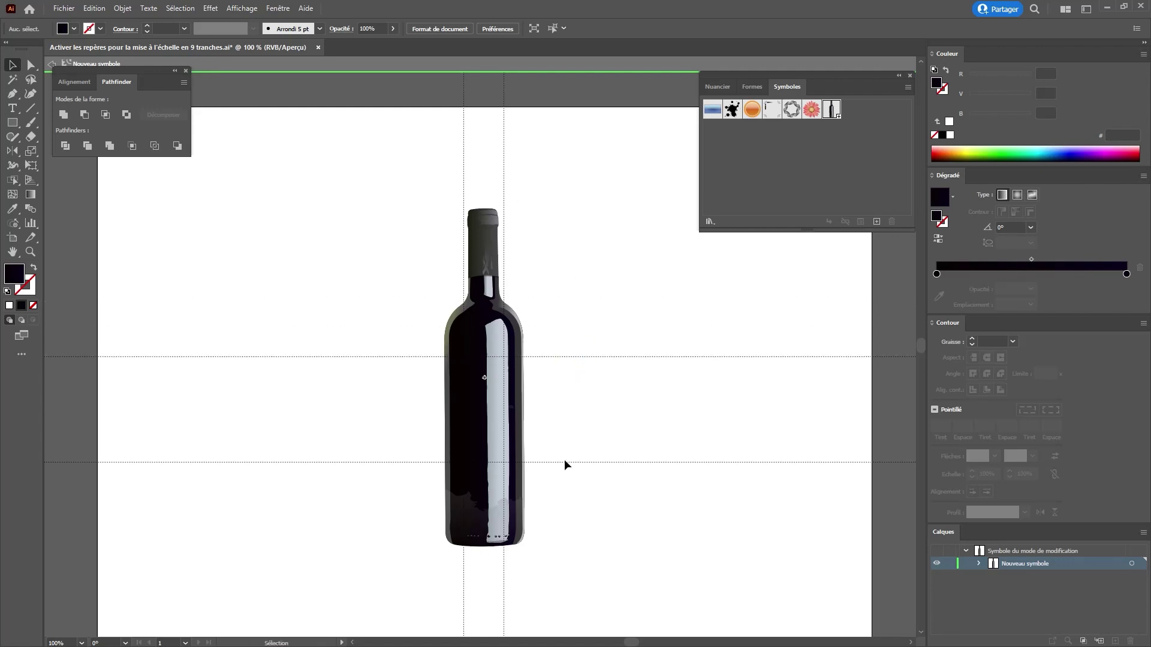
{"action": "left_click_drag", "start_coordinate": [565, 463], "coordinate": [575, 420]}
{"action": "left_click_drag", "start_coordinate": [574, 357], "coordinate": [576, 373]}
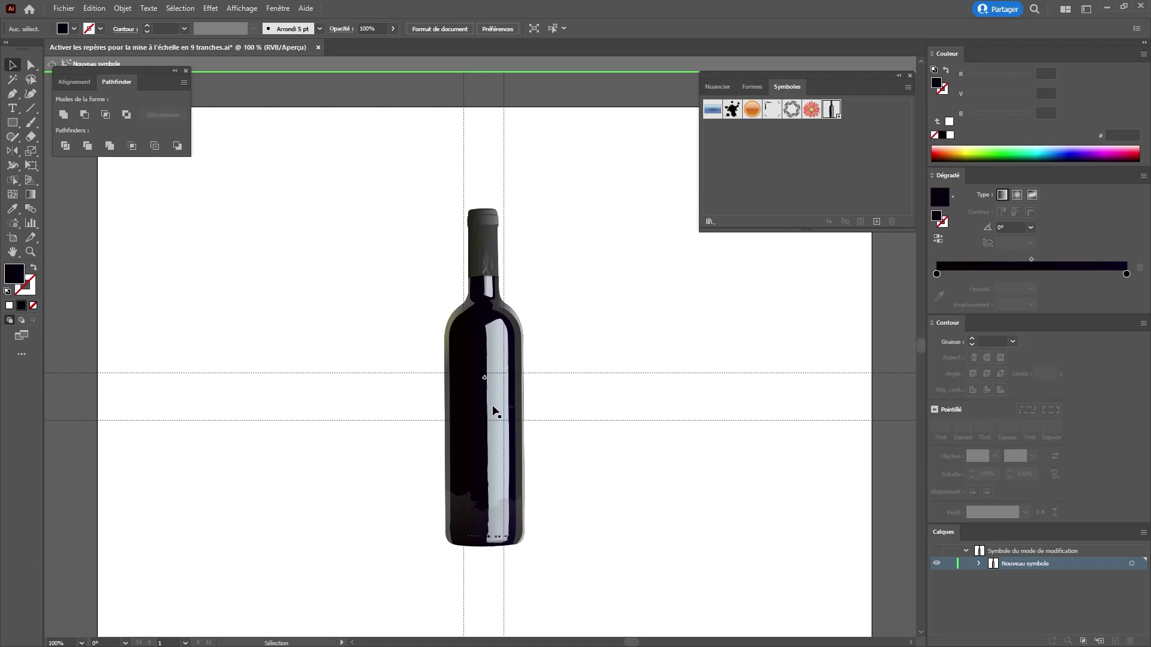
{"action": "double_click", "coordinate": [591, 325]}
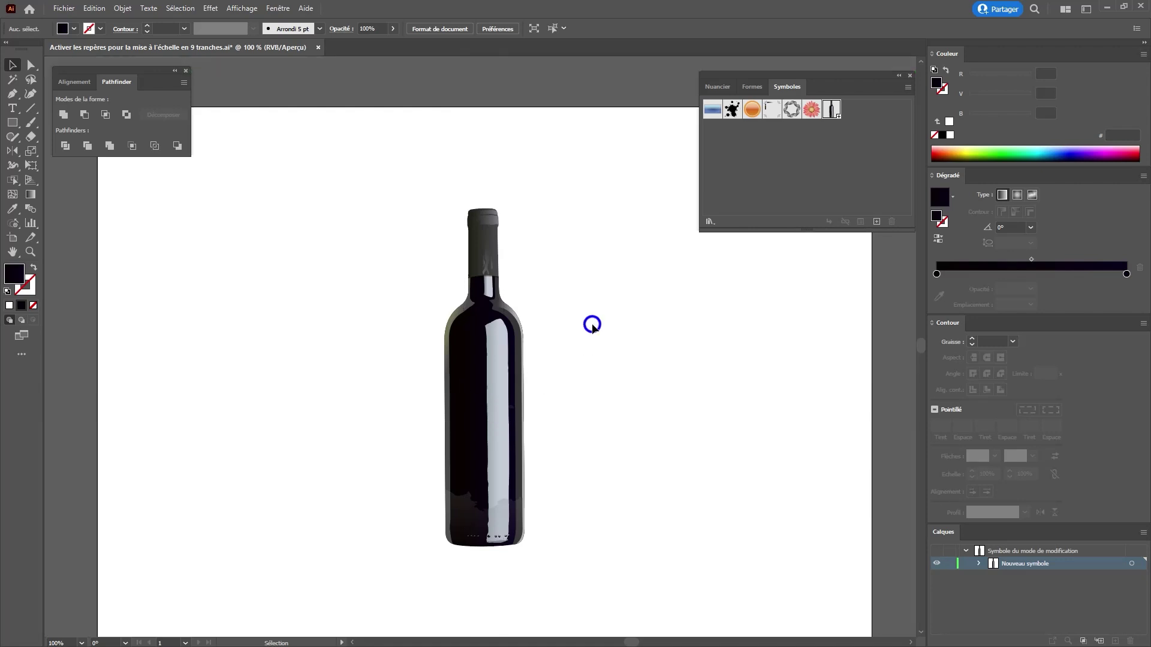
- Try stretching the bottle instance vertically to about 650 px tall and shrinking it back, and undo both scalings
{"action": "left_click", "coordinate": [525, 283]}
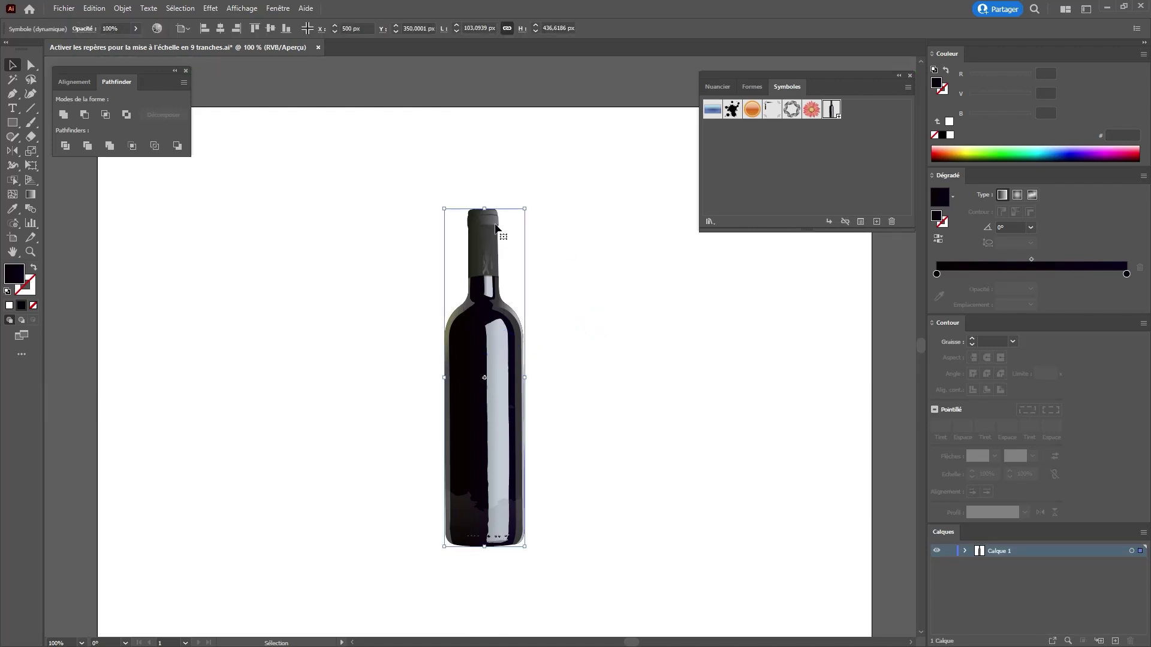
{"action": "left_click_drag", "start_coordinate": [485, 208], "coordinate": [484, 126]}
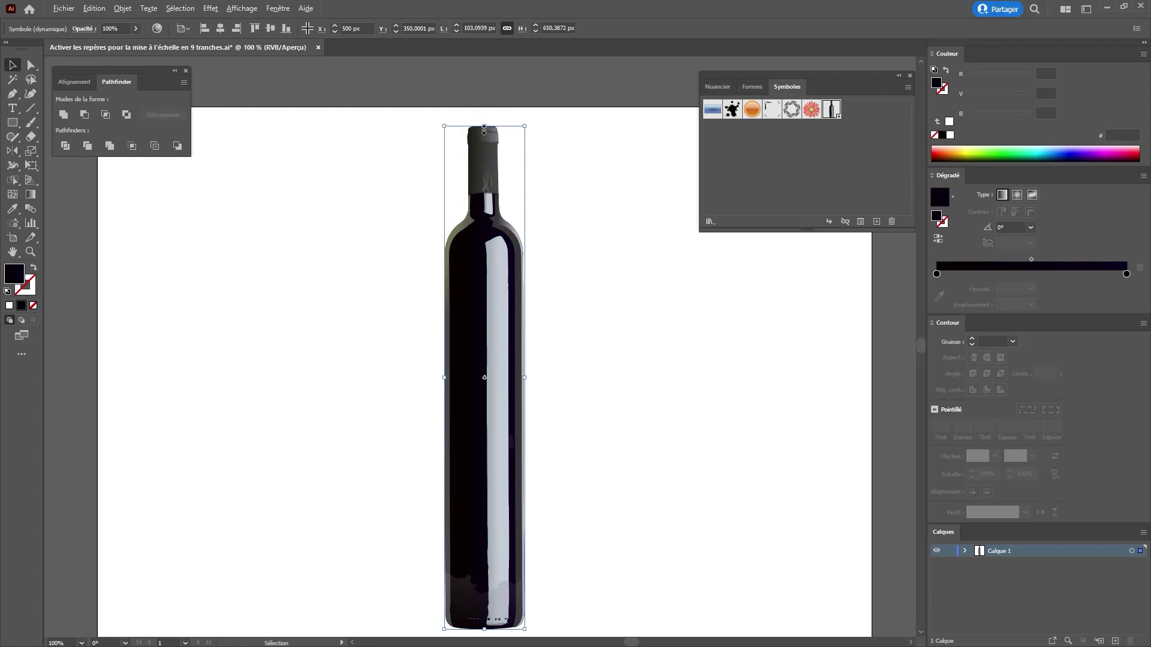
{"action": "left_click_drag", "start_coordinate": [484, 126], "coordinate": [484, 207]}
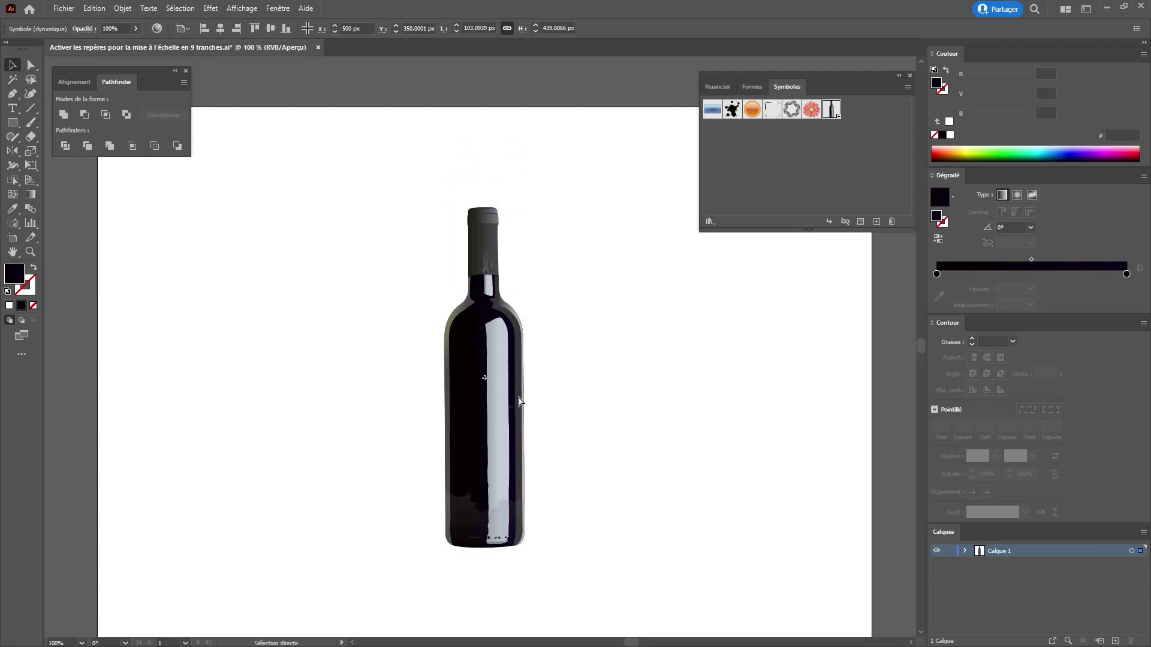
{"action": "key", "text": "ctrl+z"}
{"action": "key", "text": "ctrl+z"}
- In the bottle symbol's definition, move both horizontal 9-slice guides up to enclose the straight part of the neck
{"action": "double_click", "coordinate": [513, 379]}
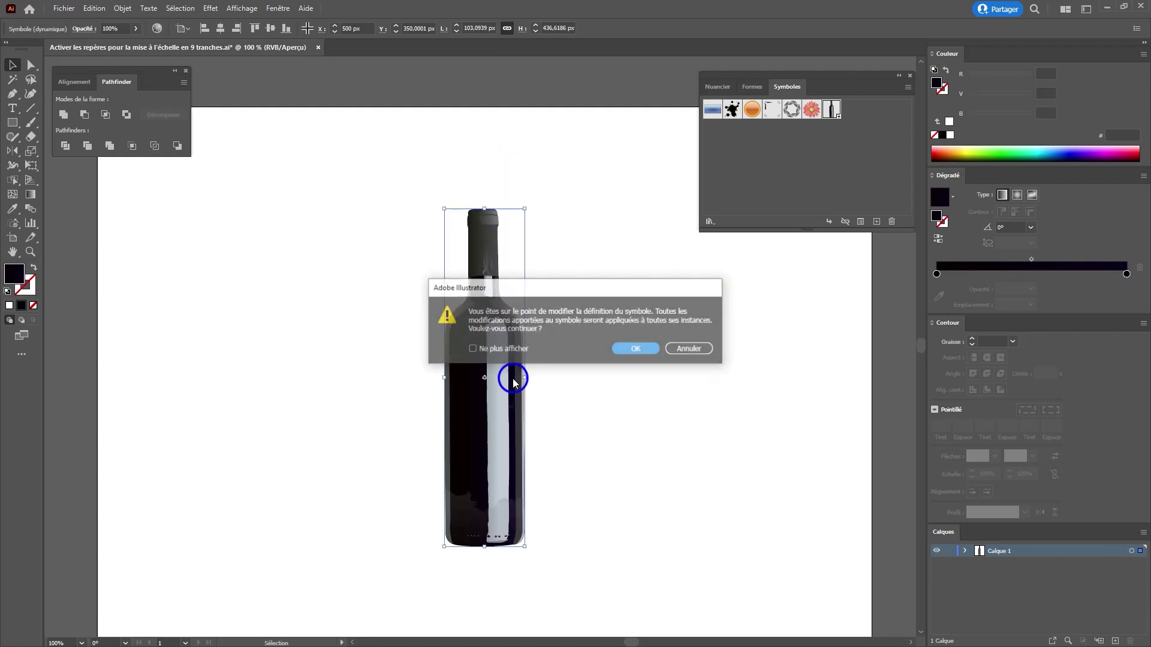
{"action": "left_click", "coordinate": [633, 350]}
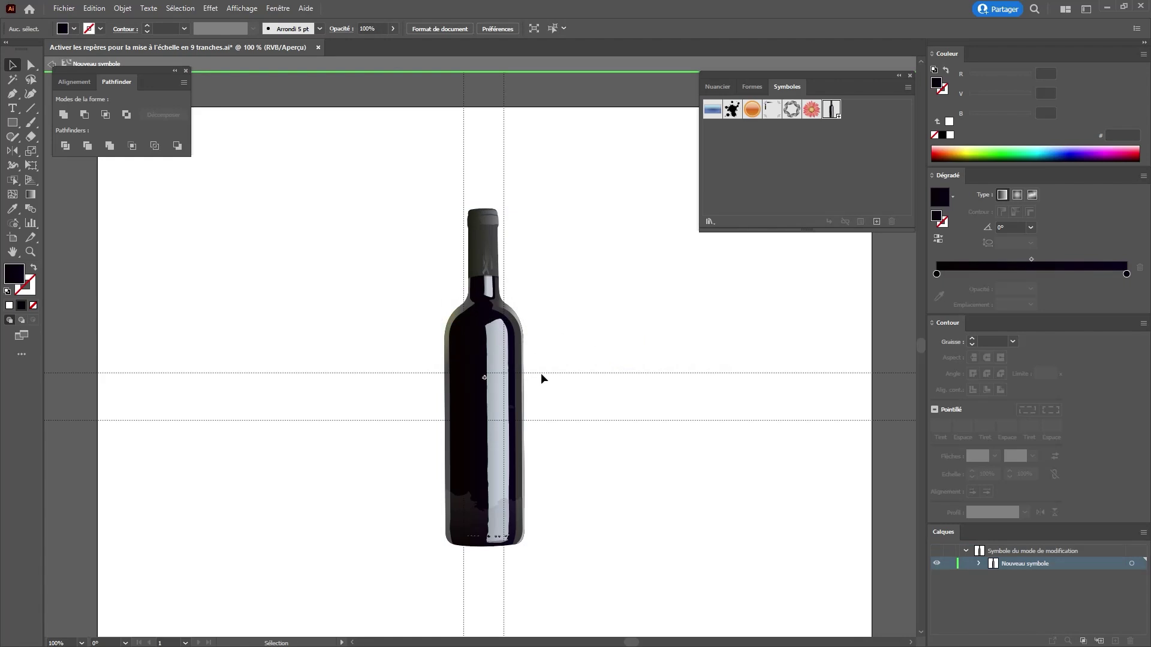
{"action": "left_click_drag", "start_coordinate": [541, 373], "coordinate": [545, 229]}
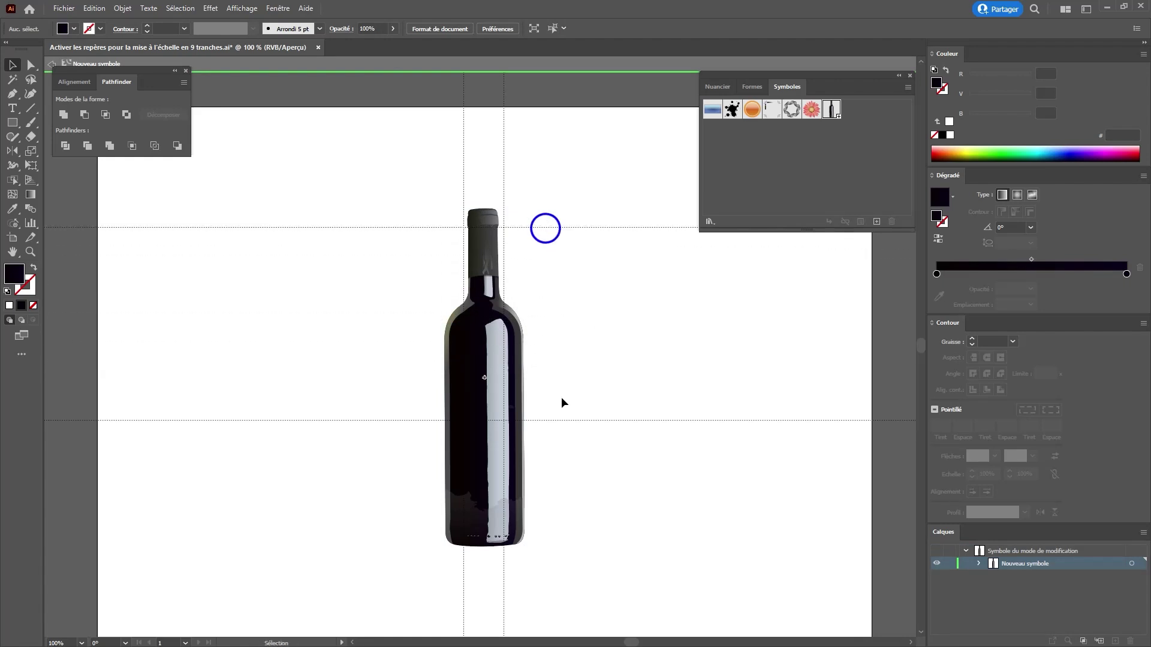
{"action": "key", "text": "ctrl+plus"}
{"action": "left_click_drag", "start_coordinate": [610, 457], "coordinate": [598, 229]}
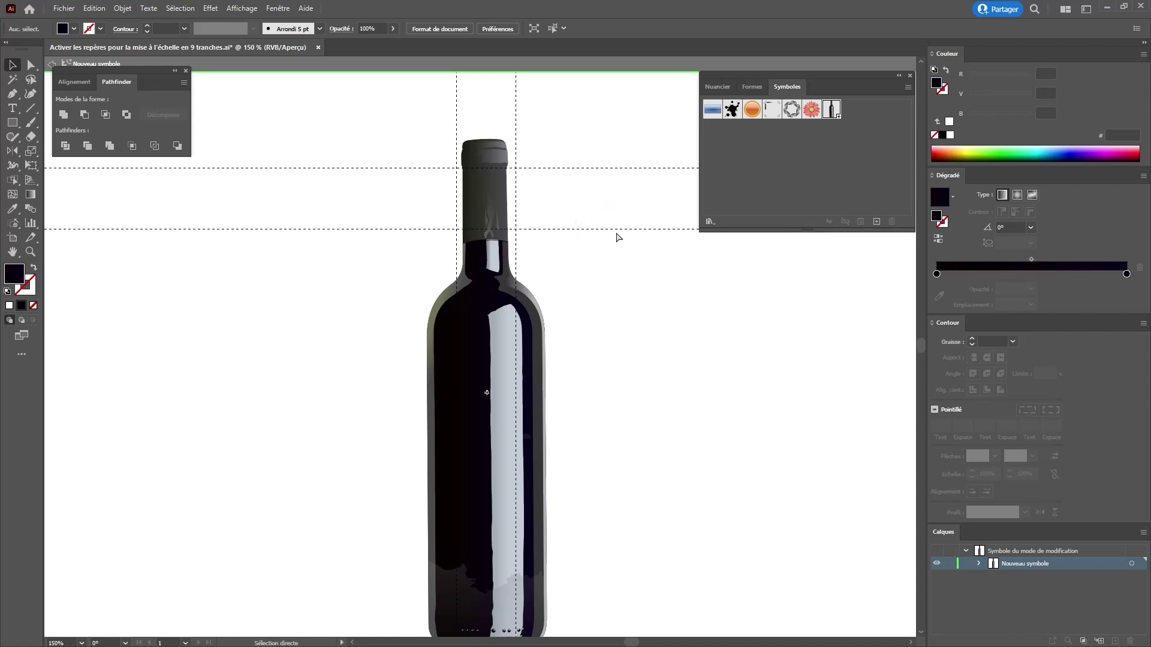
{"action": "key", "text": "ctrl+minus"}
{"action": "key", "text": "ctrl+minus"}
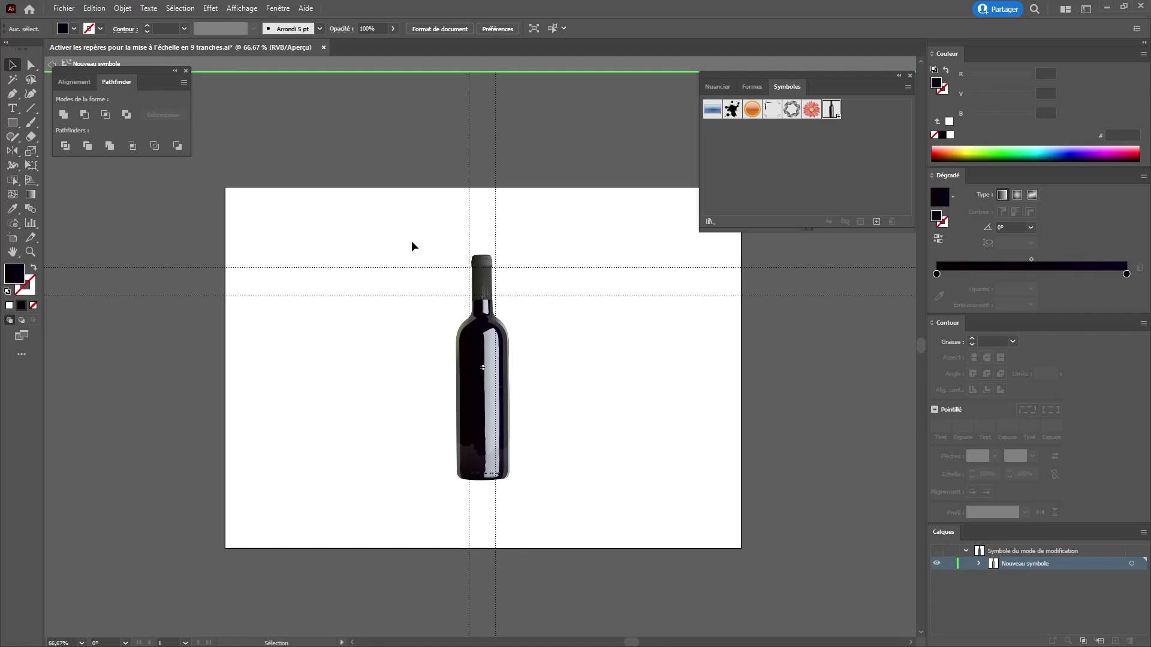
{"action": "double_click", "coordinate": [412, 241]}
- Try stretching the bottle instance upward to about 689 px tall and moving it down, and undo these changes
{"action": "left_click", "coordinate": [498, 337]}
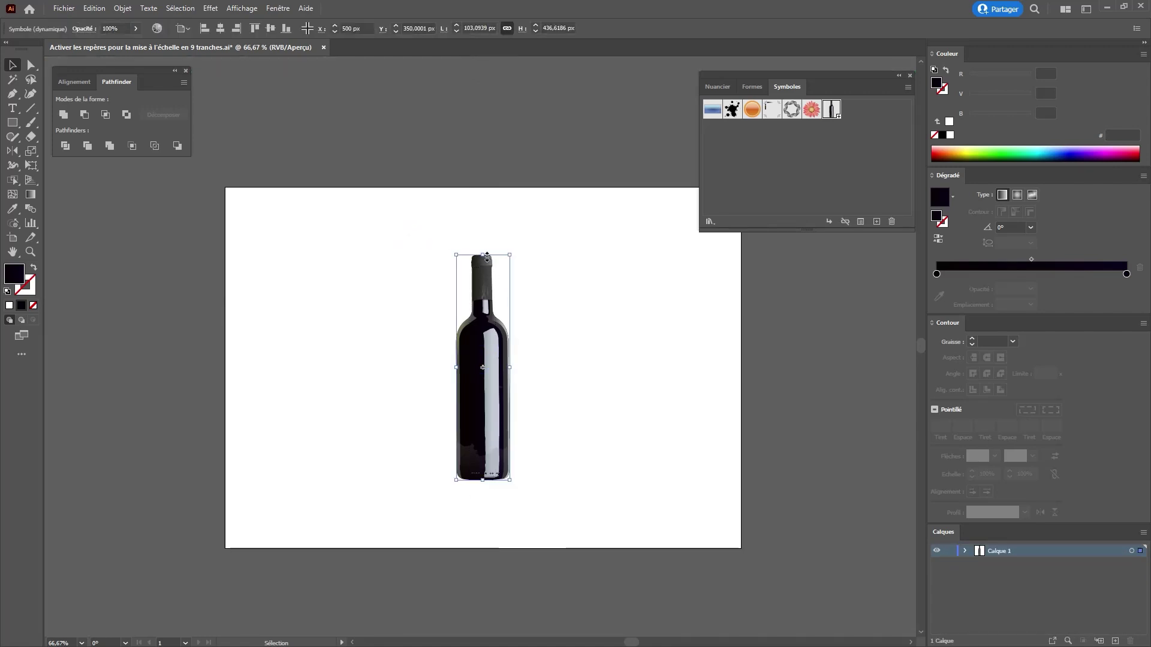
{"action": "left_click_drag", "start_coordinate": [487, 256], "coordinate": [488, 127]}
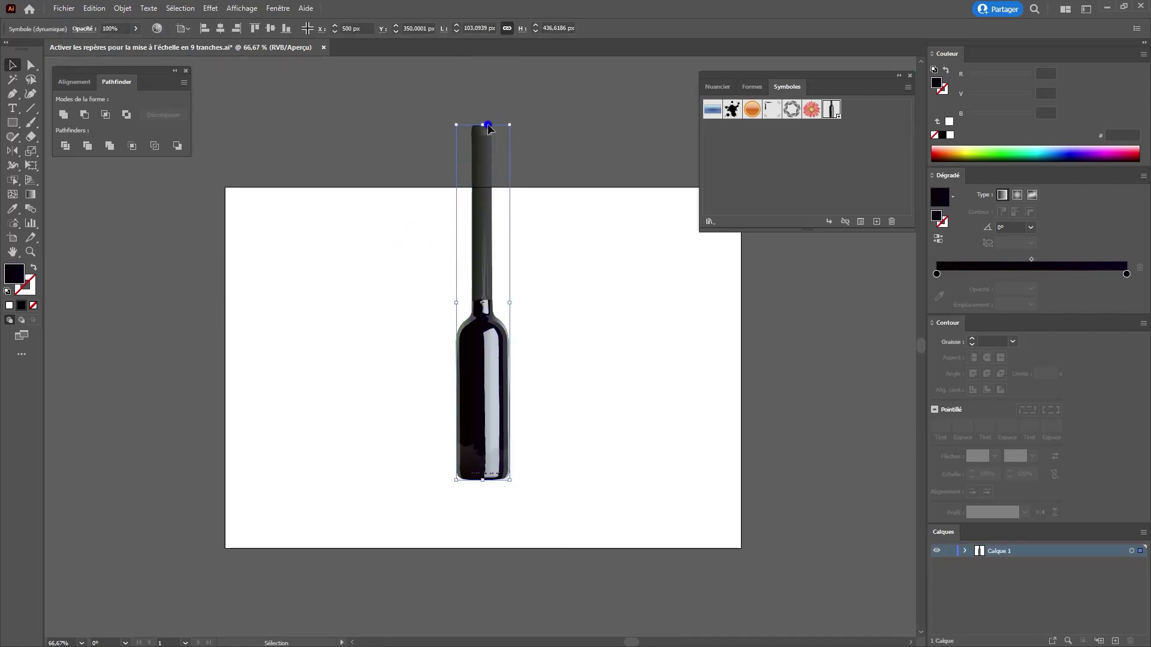
{"action": "left_click_drag", "start_coordinate": [483, 168], "coordinate": [483, 237]}
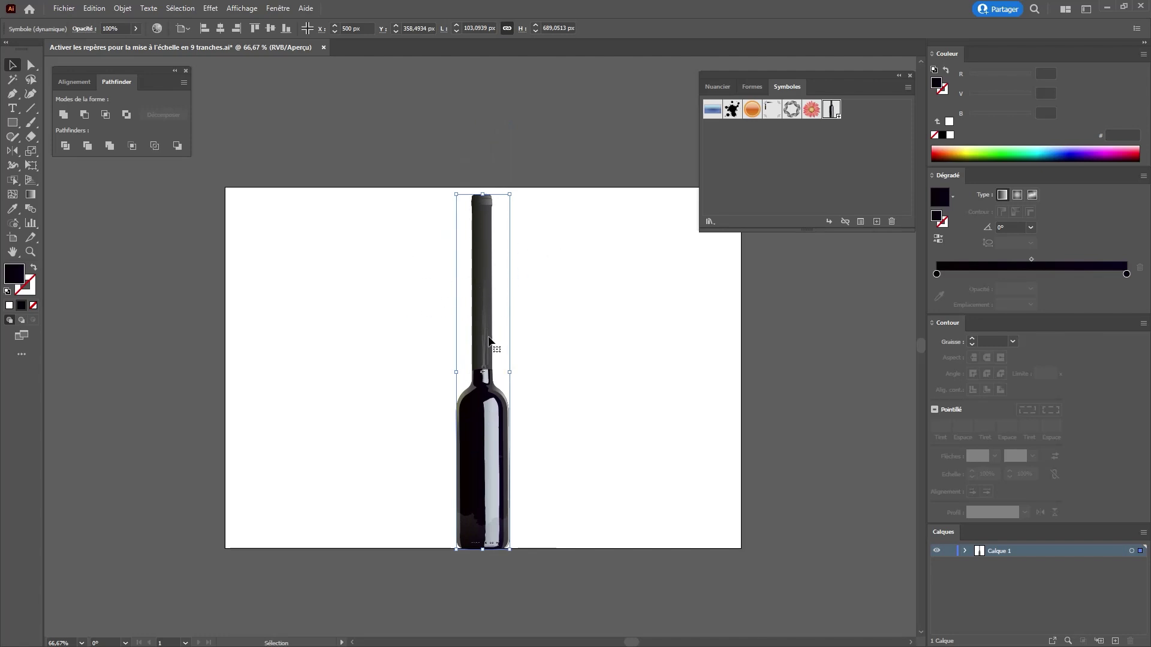
{"action": "key", "text": "ctrl+z"}
{"action": "key", "text": "ctrl+z"}
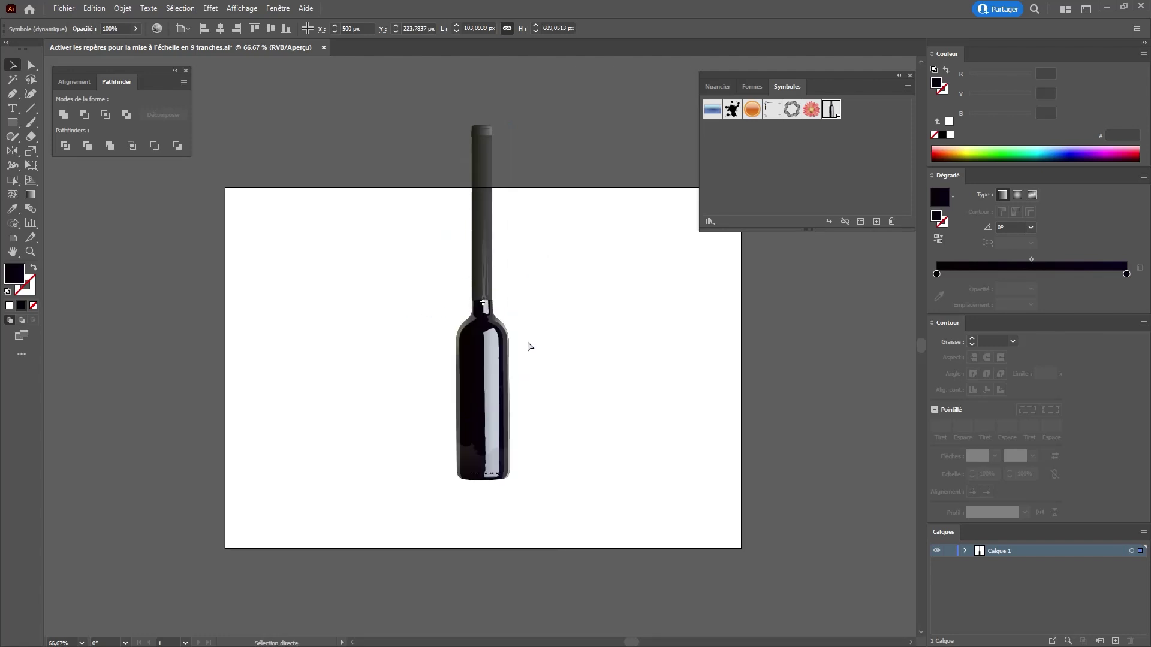
- In the bottle symbol's definition, move both vertical 9-slice guides to the body's left part, between its edge and the neck
{"action": "double_click", "coordinate": [503, 367]}
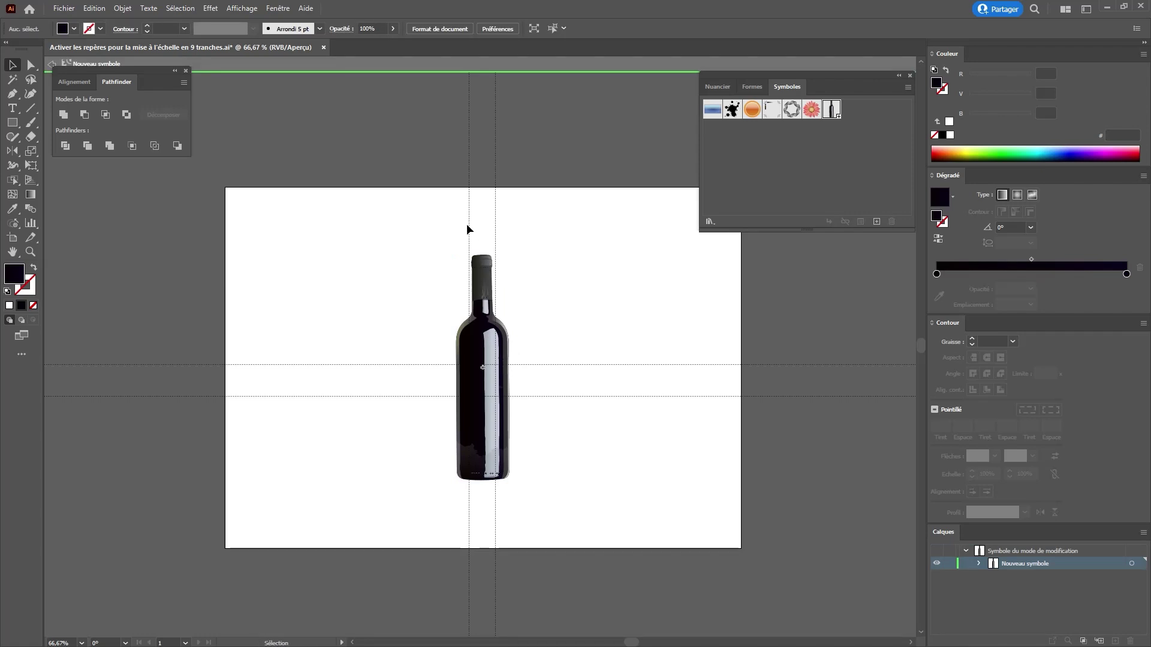
{"action": "left_click_drag", "start_coordinate": [469, 226], "coordinate": [458, 228]}
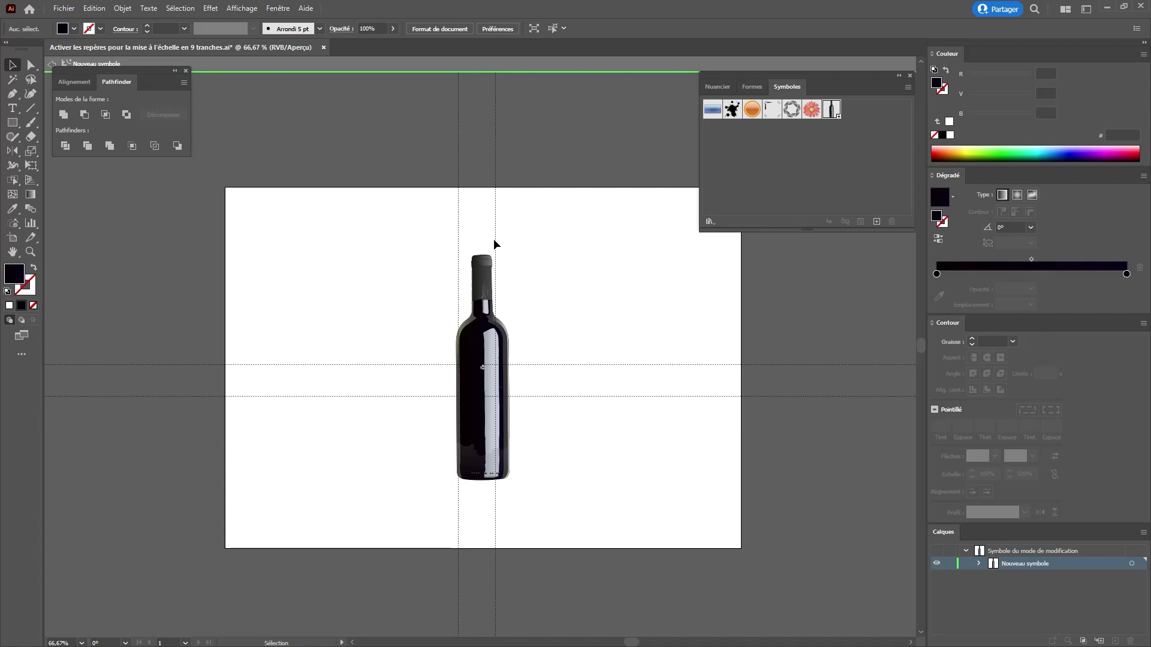
{"action": "key", "text": "ctrl+plus"}
{"action": "key", "text": "ctrl+plus"}
{"action": "scroll", "coordinate": [528, 200], "scroll_direction": "up", "scroll_amount": 3}
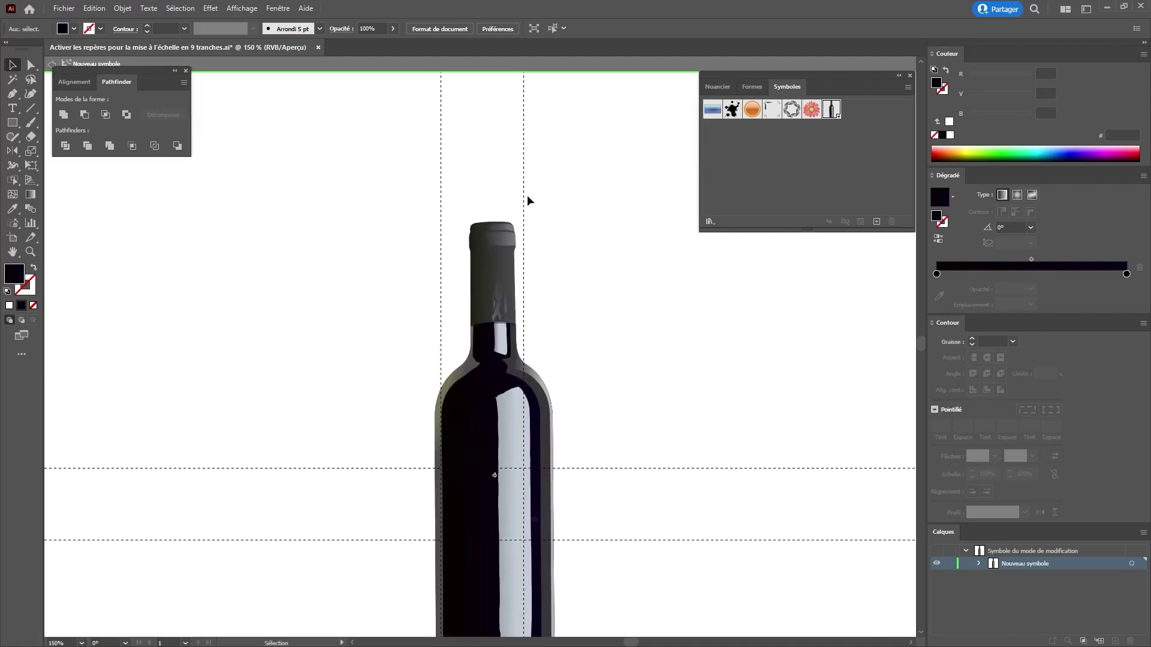
{"action": "key", "text": "space"}
{"action": "left_click_drag", "start_coordinate": [524, 200], "coordinate": [466, 232]}
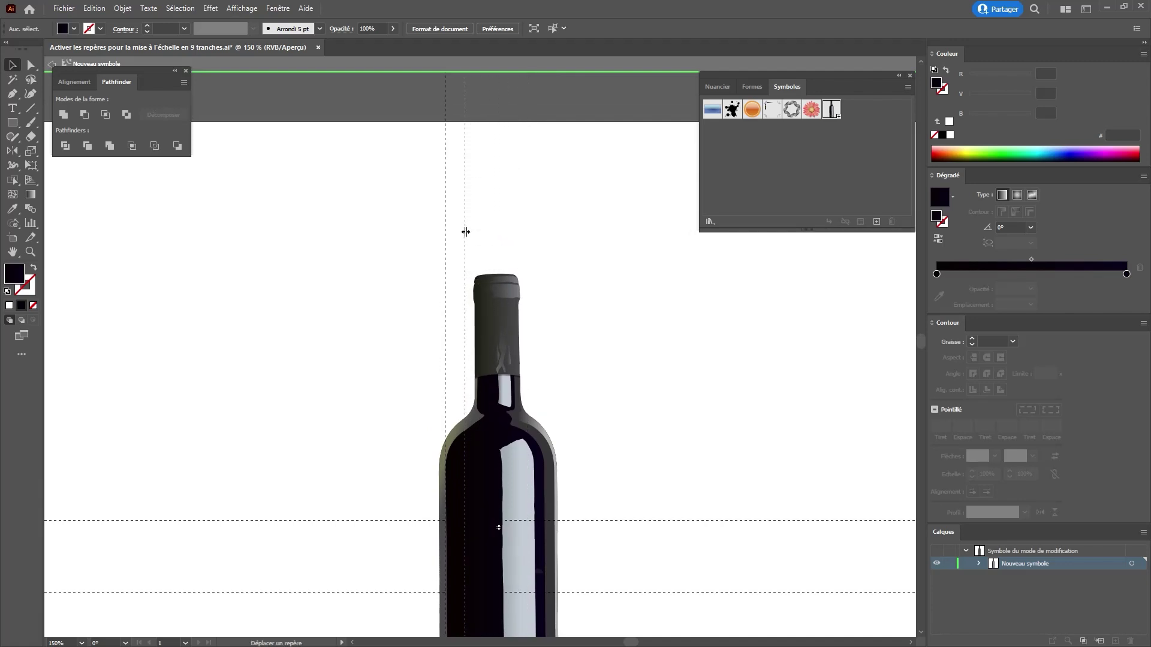
{"action": "double_click", "coordinate": [754, 381]}
- Try stretching the bottle instance horizontally to about 309 px wide, and undo the scaling
{"action": "left_click", "coordinate": [422, 442], "text": "ctrl+alt"}
{"action": "left_click", "coordinate": [528, 398]}
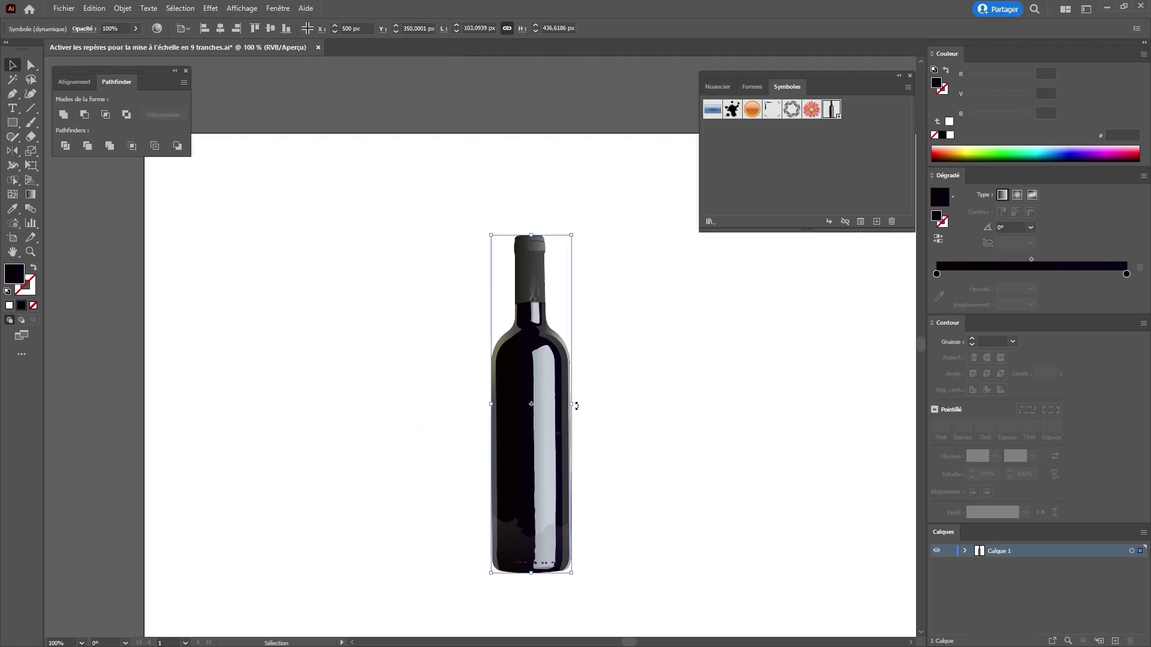
{"action": "left_click_drag", "start_coordinate": [575, 405], "coordinate": [733, 406]}
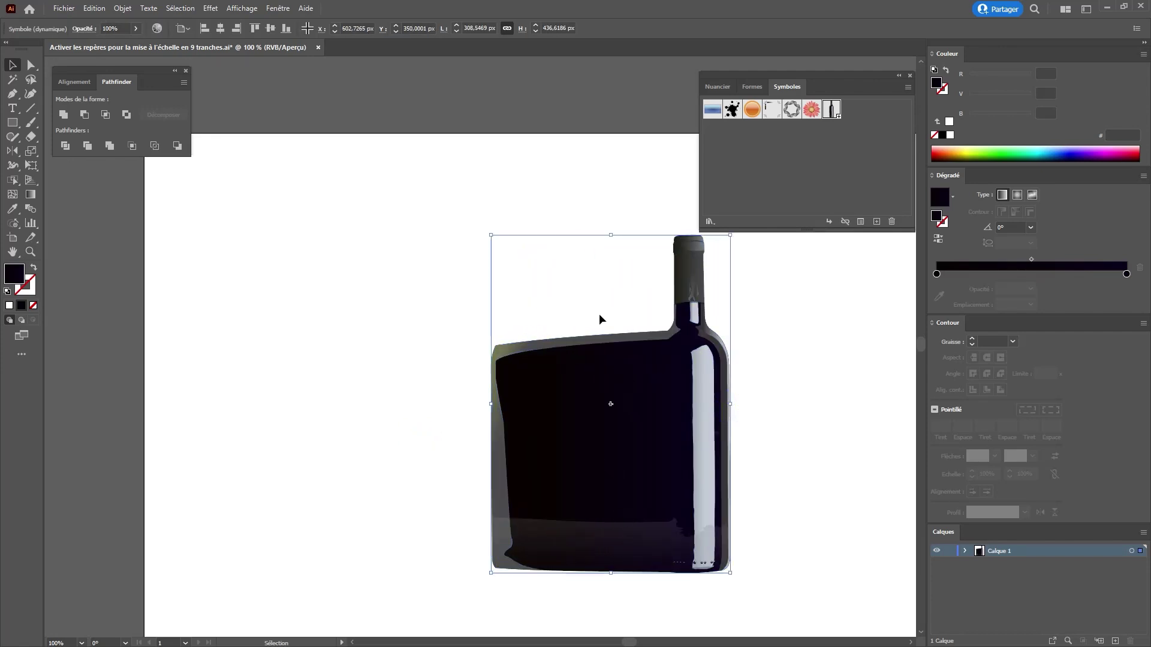
{"action": "key", "text": "ctrl+z"}
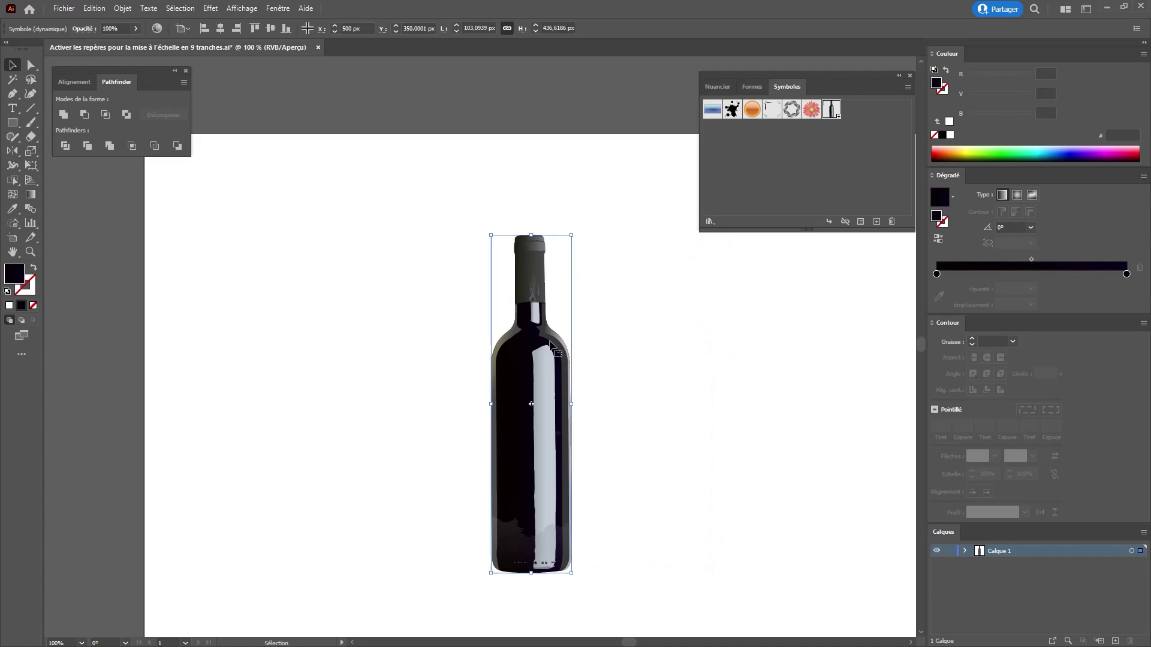
- In the bottle symbol's definition, move both vertical 9-slice guides onto the neck, inside its left and right edges
{"action": "double_click", "coordinate": [554, 381]}
{"action": "left_click", "coordinate": [632, 350]}
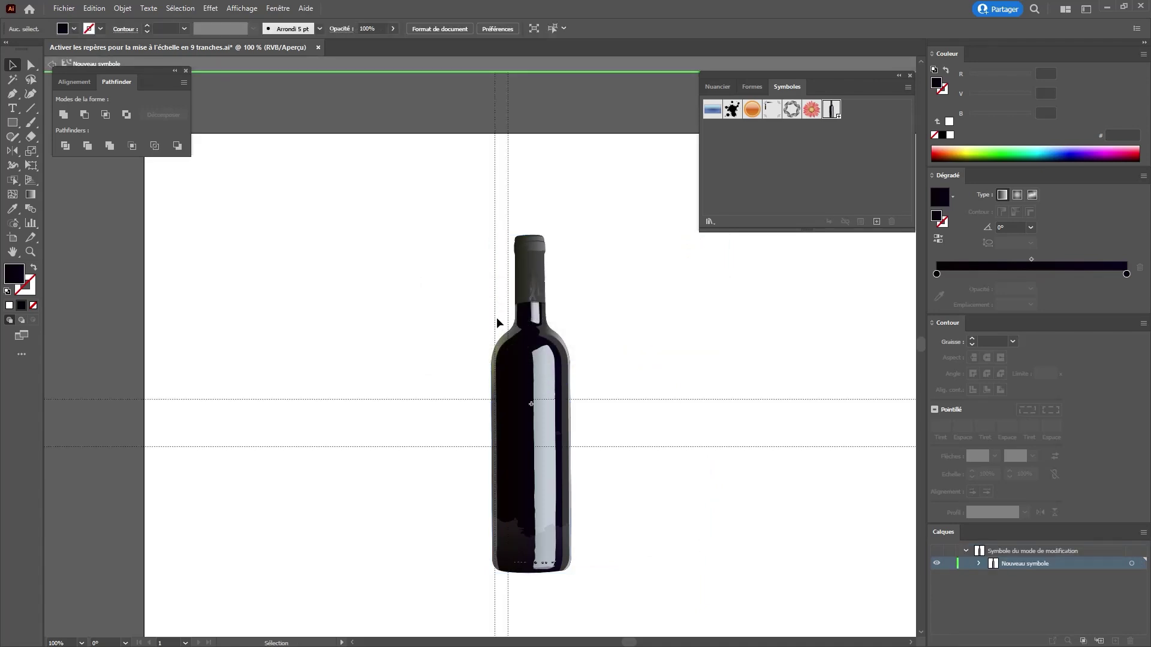
{"action": "left_click_drag", "start_coordinate": [496, 316], "coordinate": [534, 321]}
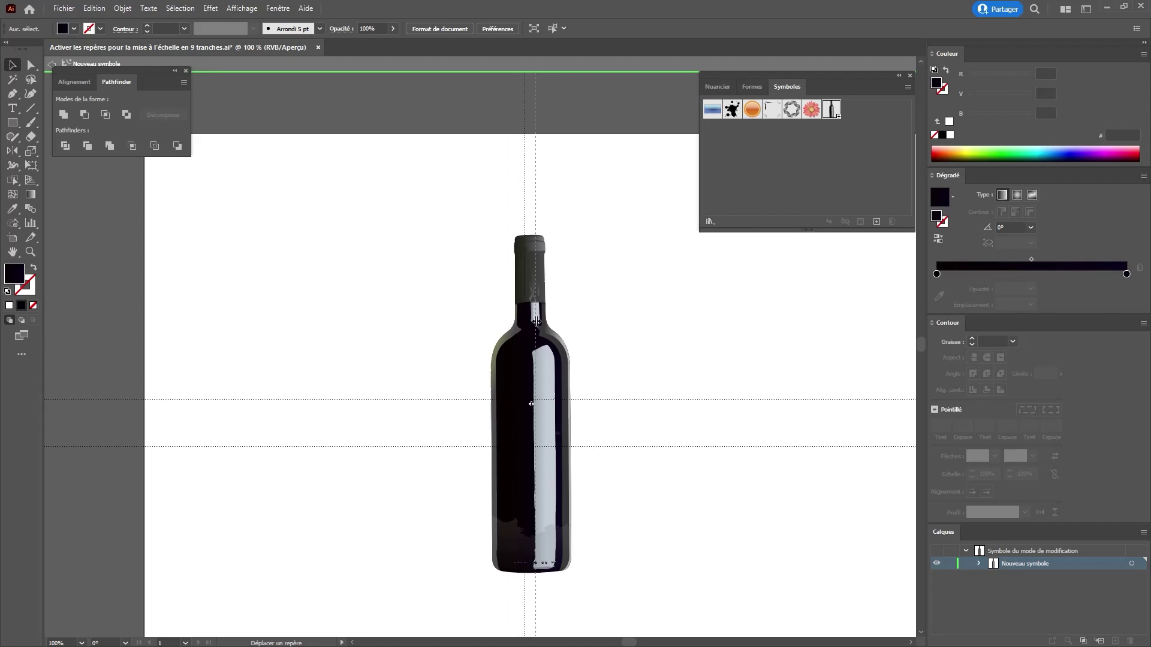
{"action": "double_click", "coordinate": [616, 312]}
- Try stretching the bottle instance horizontally on both sides from its centre, and undo the scaling
{"action": "left_click", "coordinate": [532, 312]}
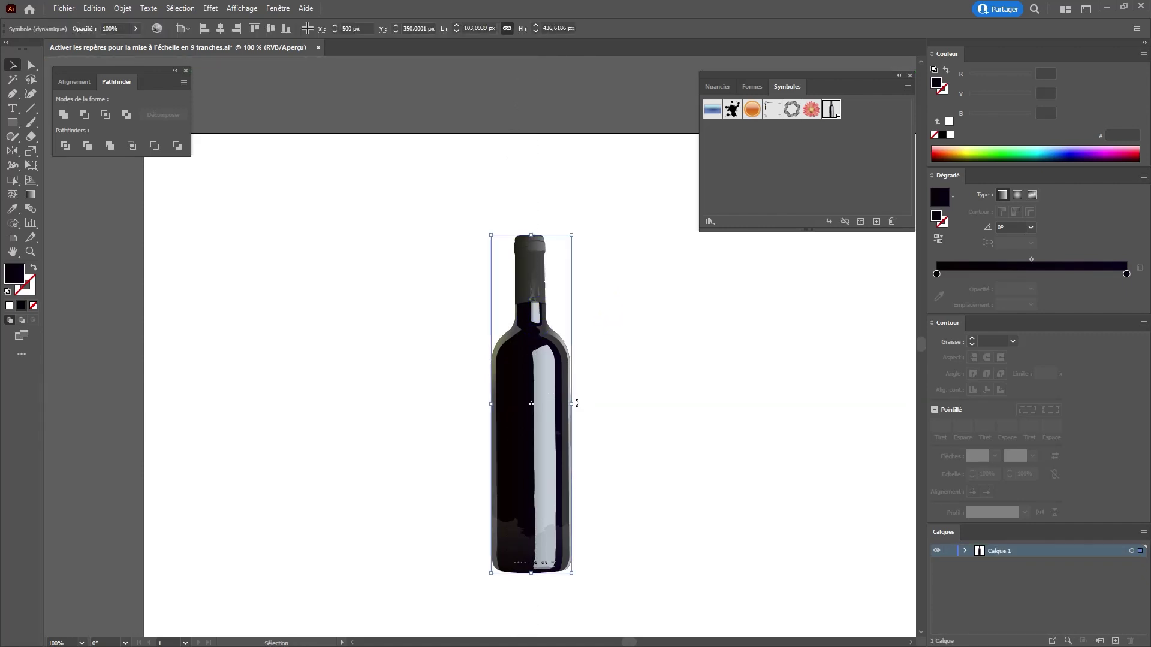
{"action": "left_click_drag", "start_coordinate": [575, 405], "coordinate": [641, 404]}
{"action": "left_click", "coordinate": [707, 381]}
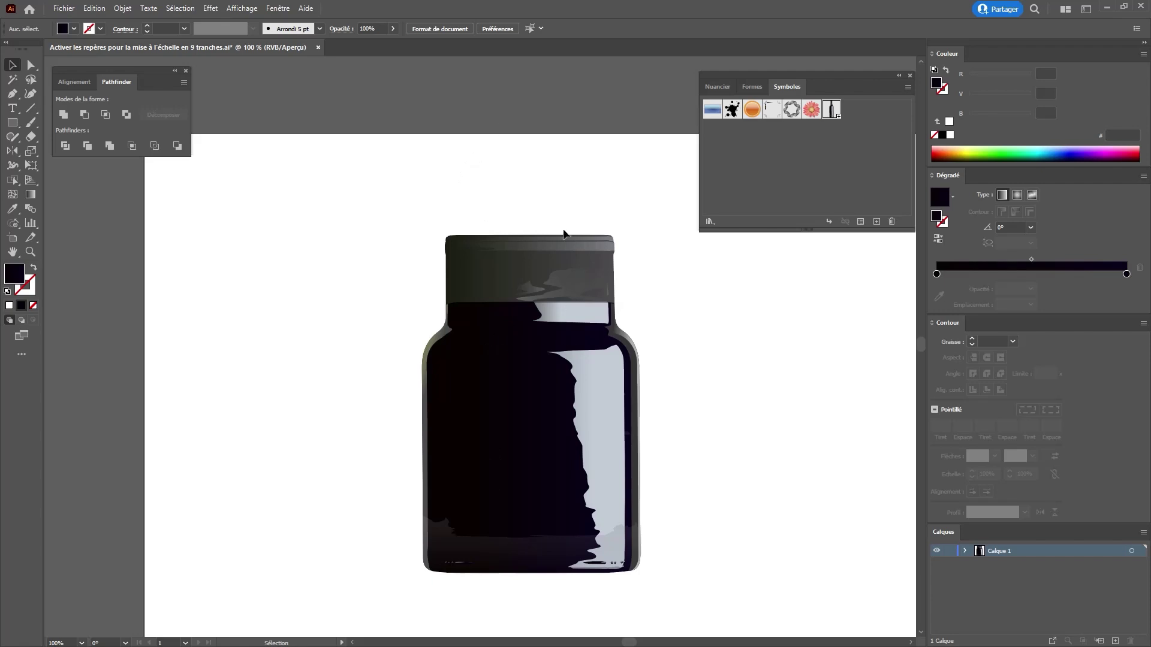
{"action": "key", "text": "ctrl+z"}
{"action": "key", "text": "ctrl+z"}
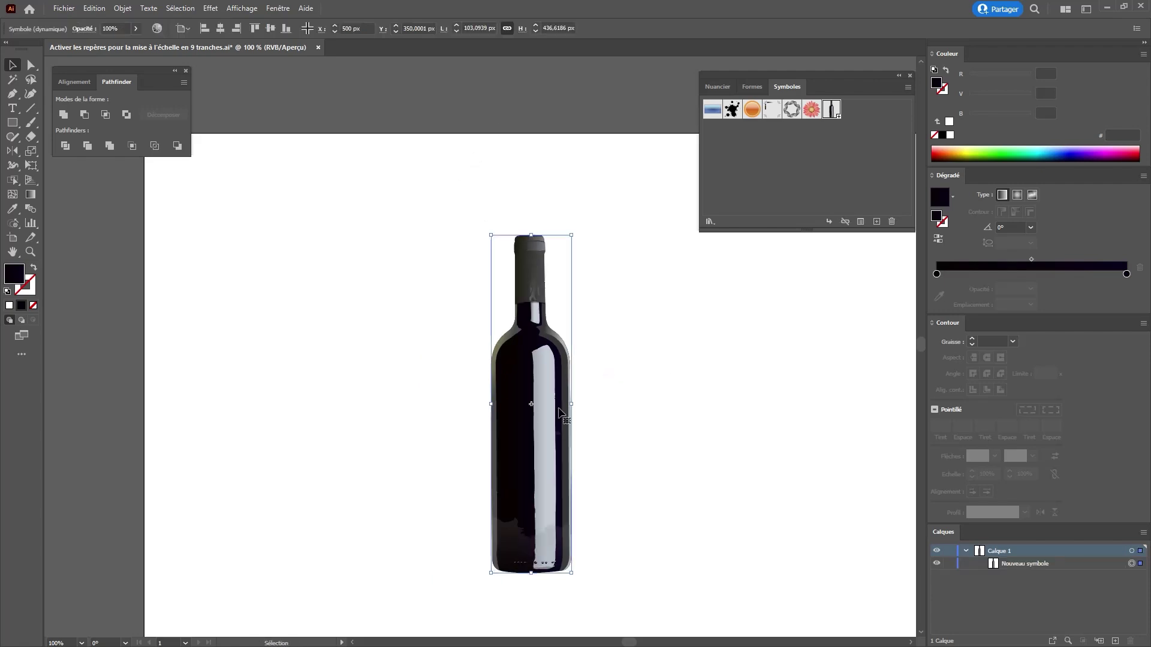
- Examine the paths that make up the bottle in the symbol's definition, and return to the selected bottle instance
{"action": "double_click", "coordinate": [553, 408]}
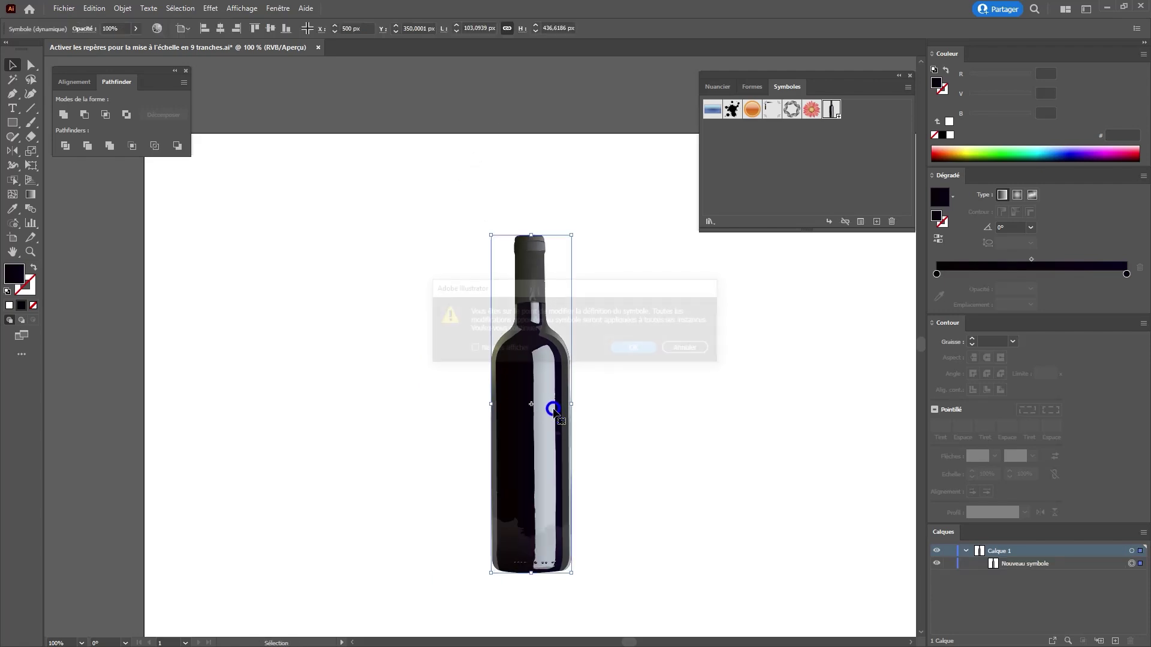
{"action": "left_click", "coordinate": [654, 353]}
{"action": "left_click", "coordinate": [979, 563]}
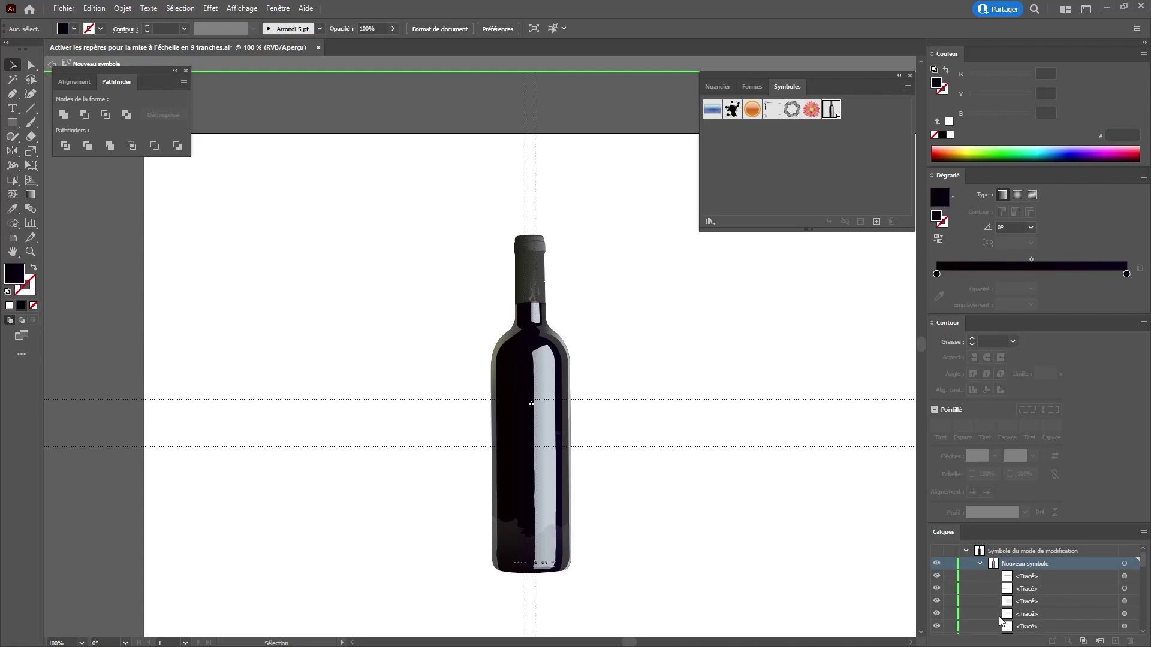
{"action": "scroll", "coordinate": [1024, 593], "scroll_direction": "down", "scroll_amount": 3}
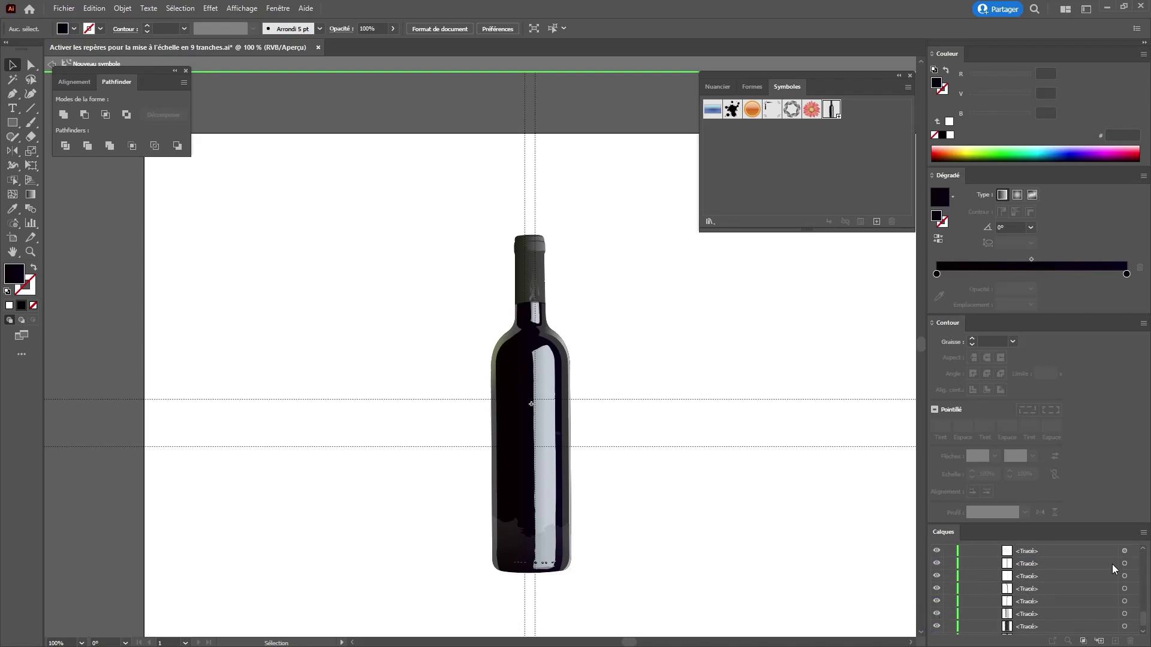
{"action": "scroll", "coordinate": [1025, 581], "scroll_direction": "up", "scroll_amount": 3}
{"action": "left_click", "coordinate": [981, 566]}
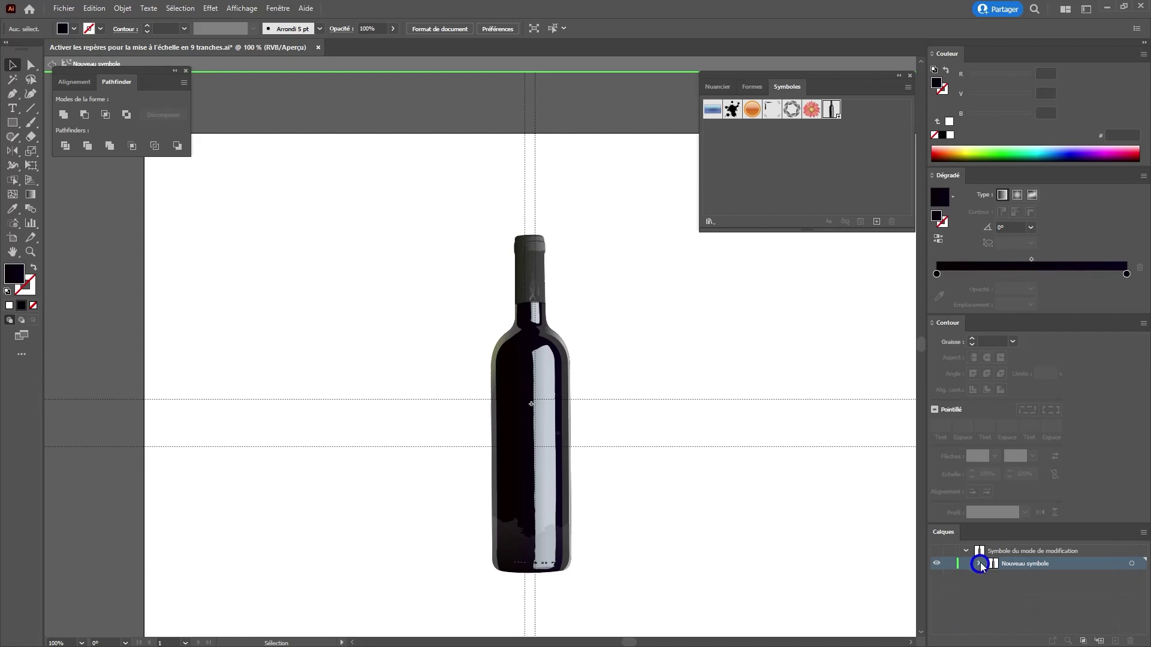
{"action": "double_click", "coordinate": [612, 344]}
{"action": "left_click", "coordinate": [519, 411]}
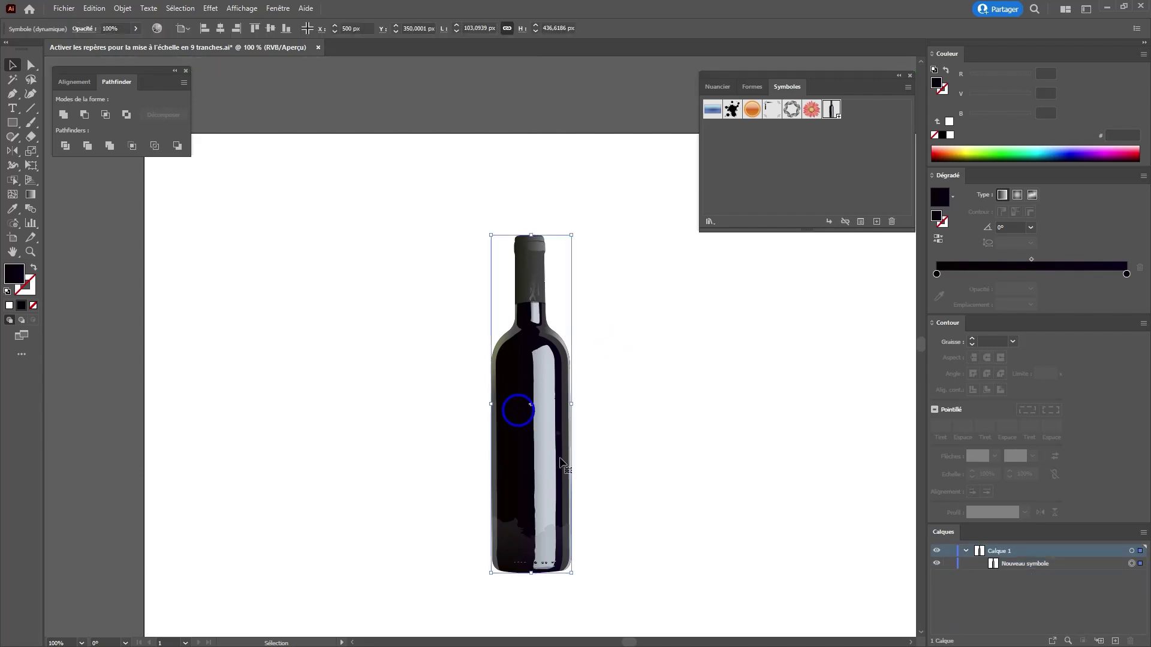